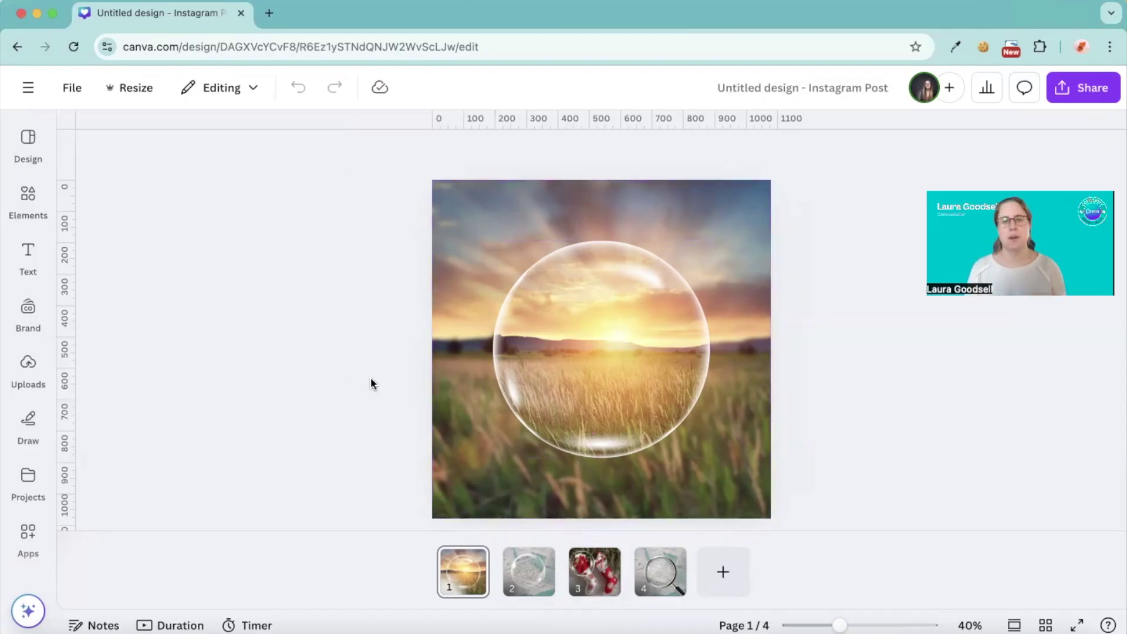
# Zoom in slightly and flip through the magnifying-glass, stockings and map-bubble examples, ending on the map bubble
pyautogui.moveTo(836, 626); pyautogui.dragTo(842, 626)
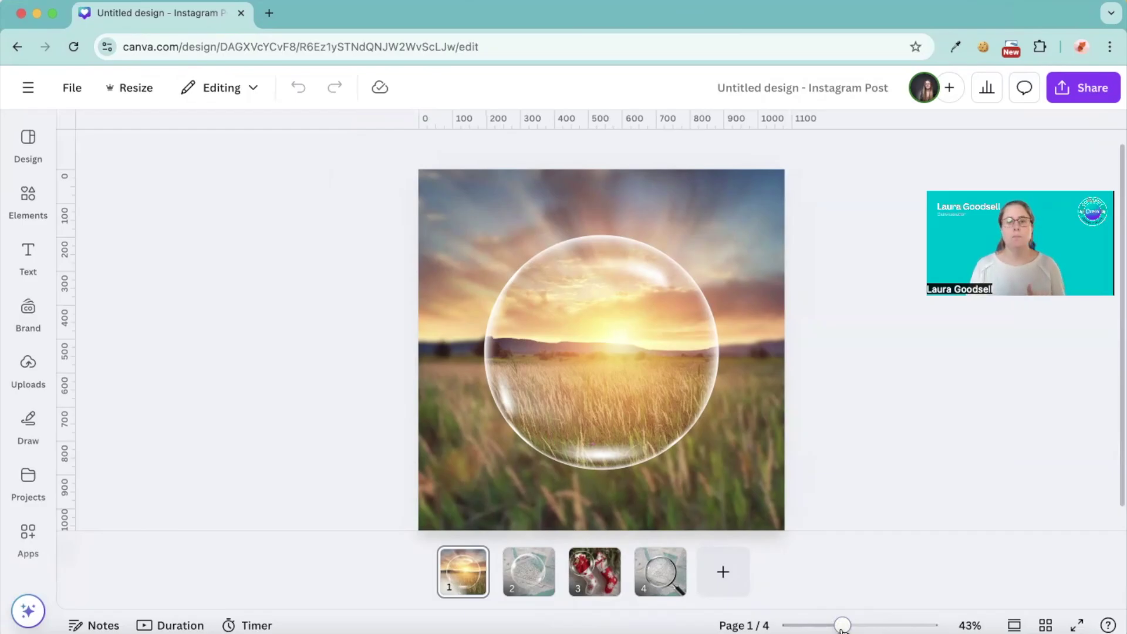
pyautogui.click(652, 579)
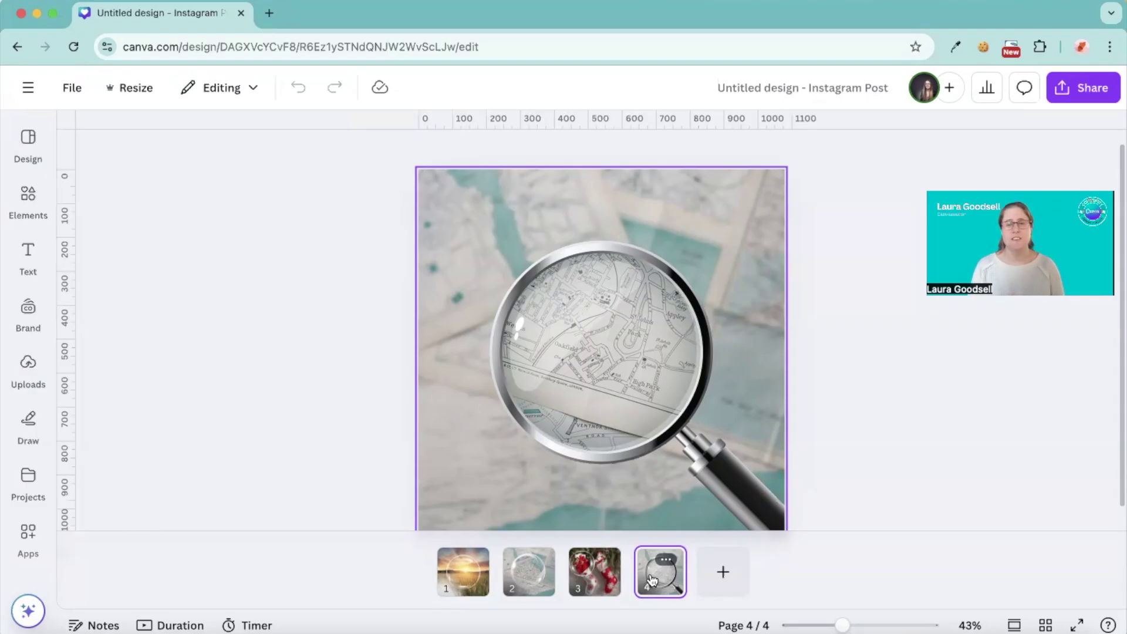
pyautogui.click(594, 573)
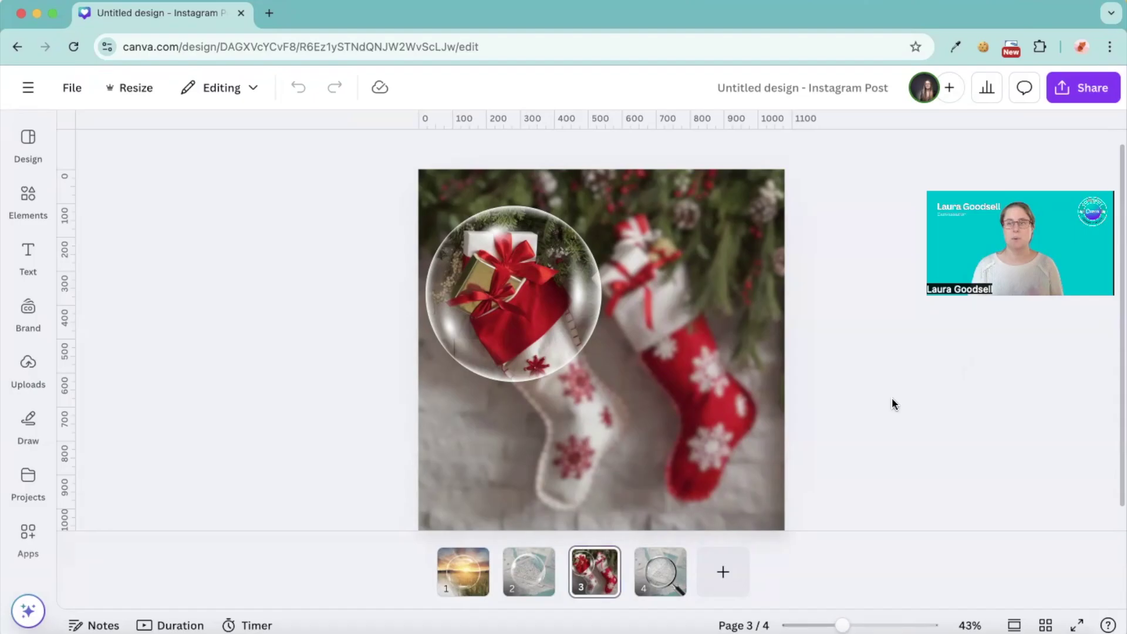
pyautogui.click(523, 574)
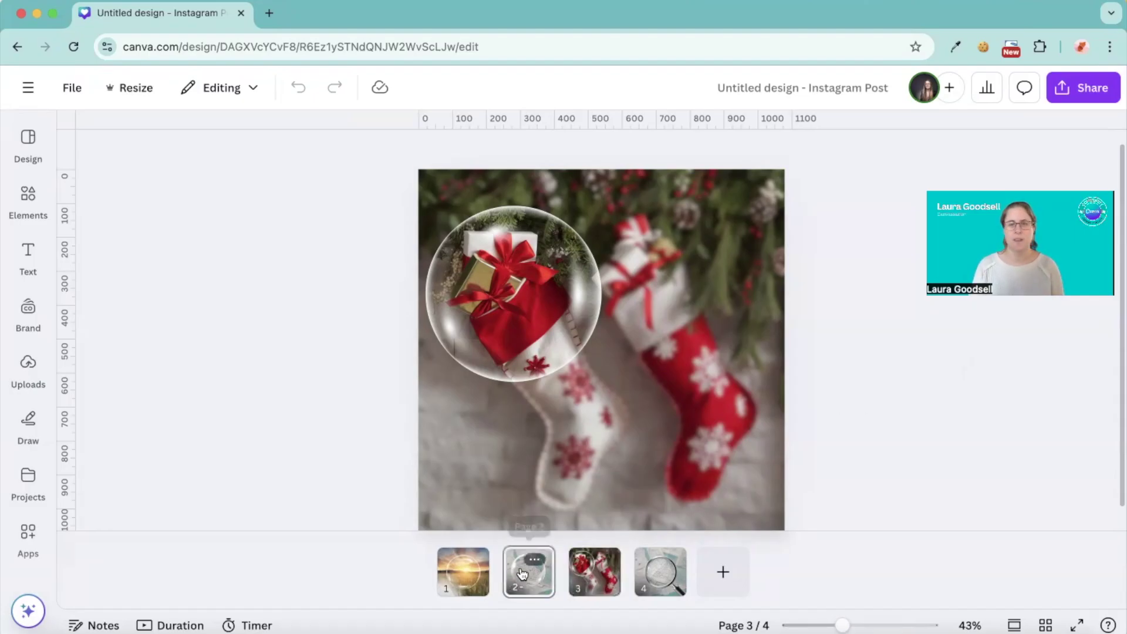
pyautogui.click(664, 580)
pyautogui.click(544, 576)
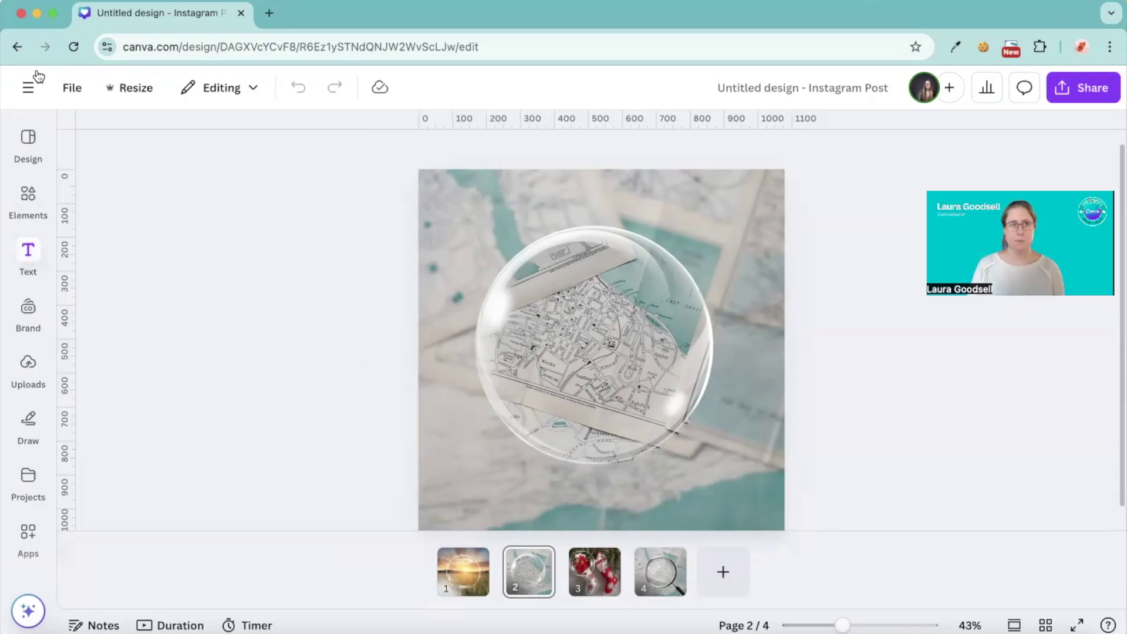
# From the home menu create a blank Instagram Post design and dismiss the template suggestions
pyautogui.click(27, 88)
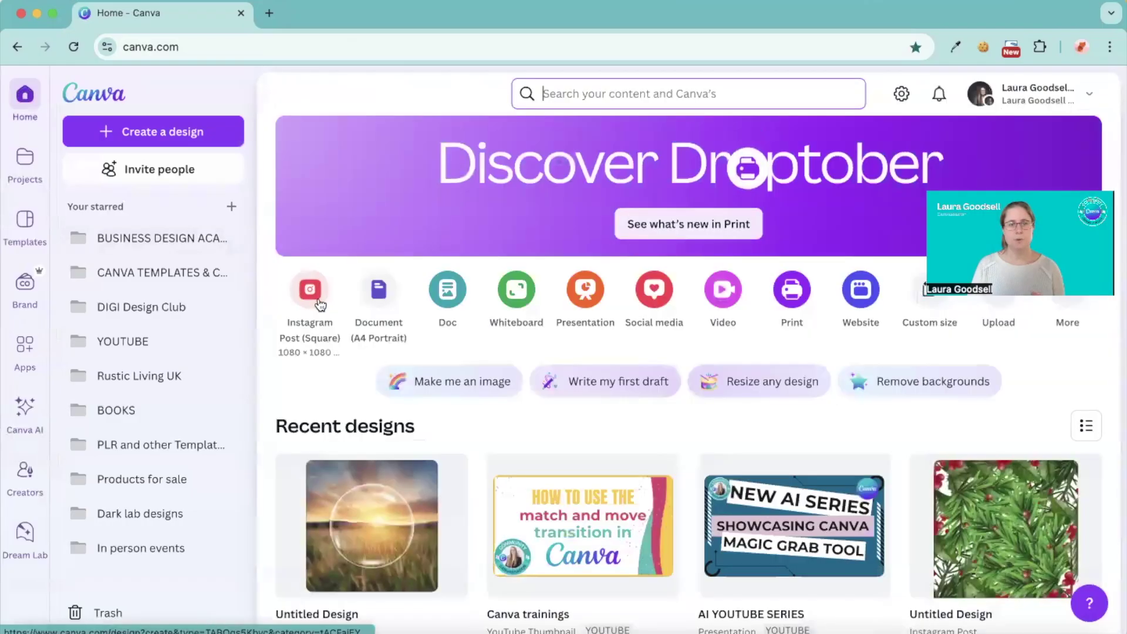
pyautogui.click(315, 296)
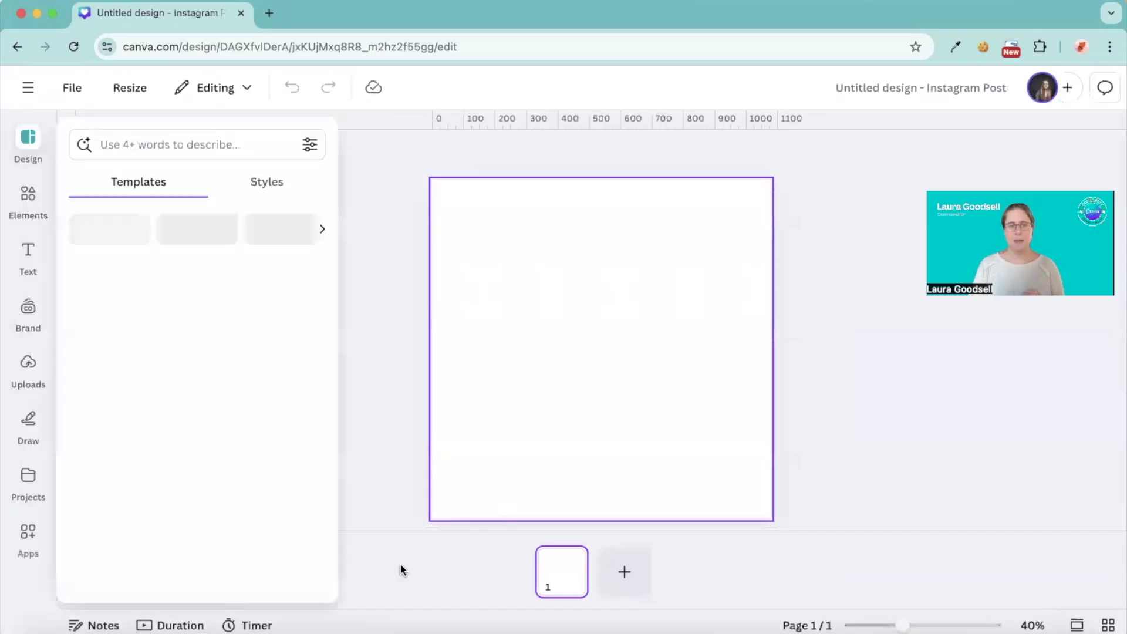
pyautogui.click(379, 167)
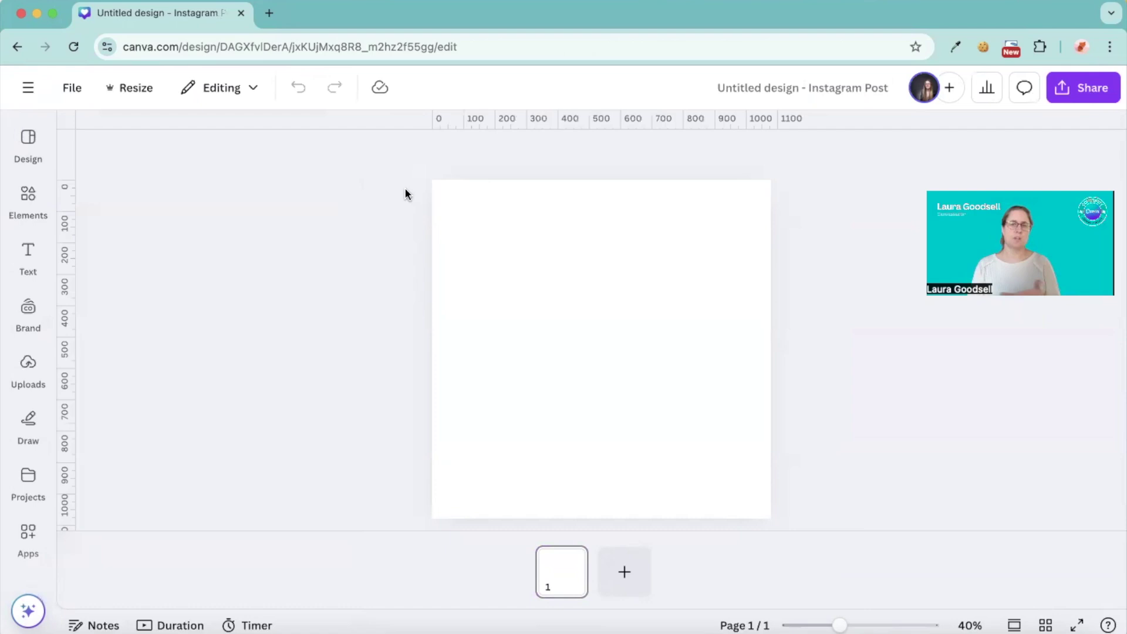
# Browse the Brand, Apps, Magic Media and Projects panels before opening the Photos library
pyautogui.click(28, 311)
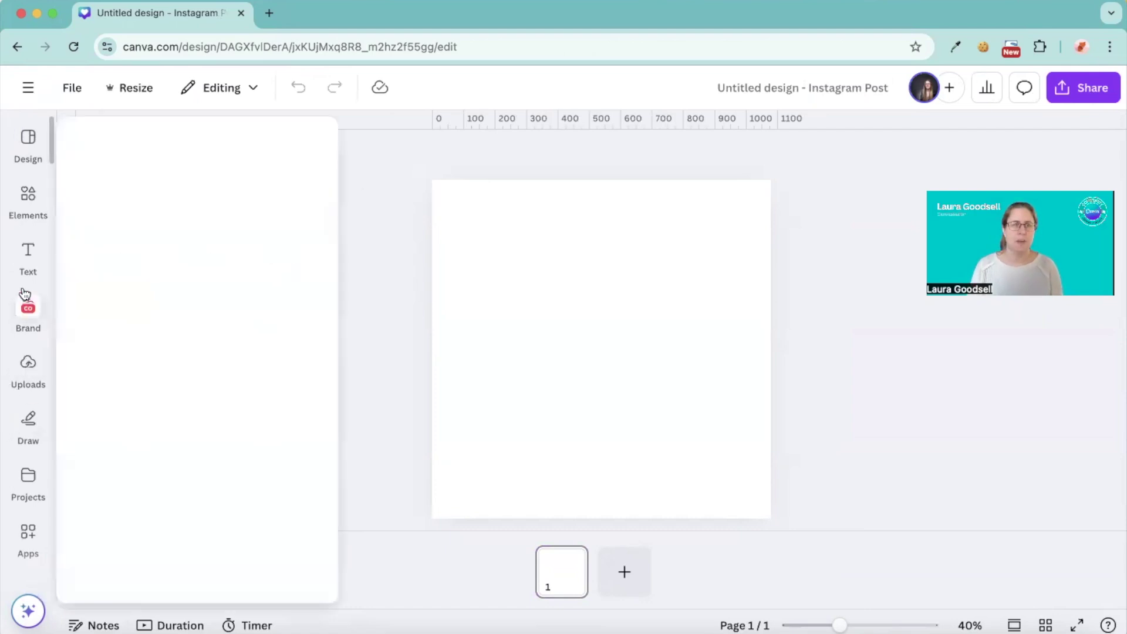
pyautogui.click(27, 537)
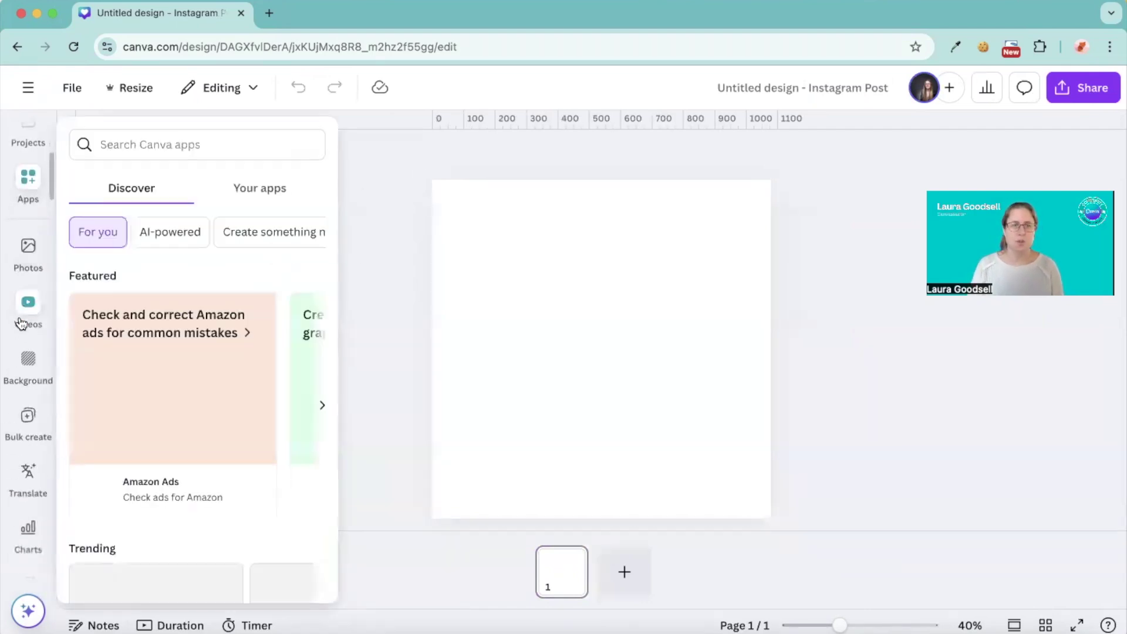
pyautogui.scroll(-5, 21, 323)
pyautogui.click(21, 322)
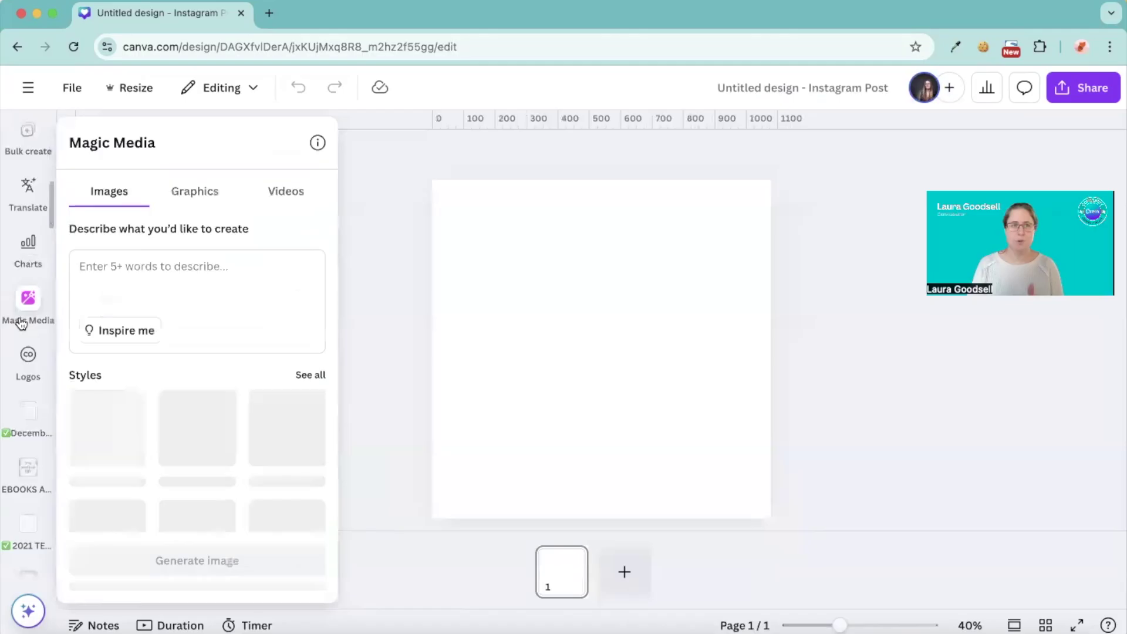
pyautogui.scroll(5, 21, 323)
pyautogui.click(27, 258)
pyautogui.scroll(-2, 23, 353)
pyautogui.click(28, 276)
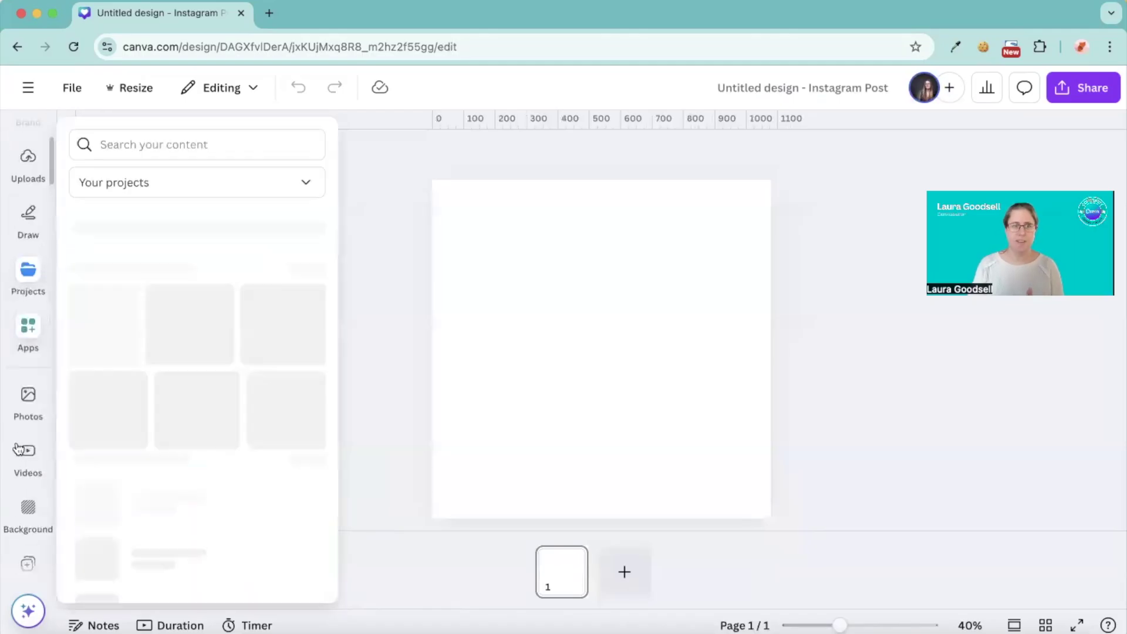
pyautogui.click(26, 399)
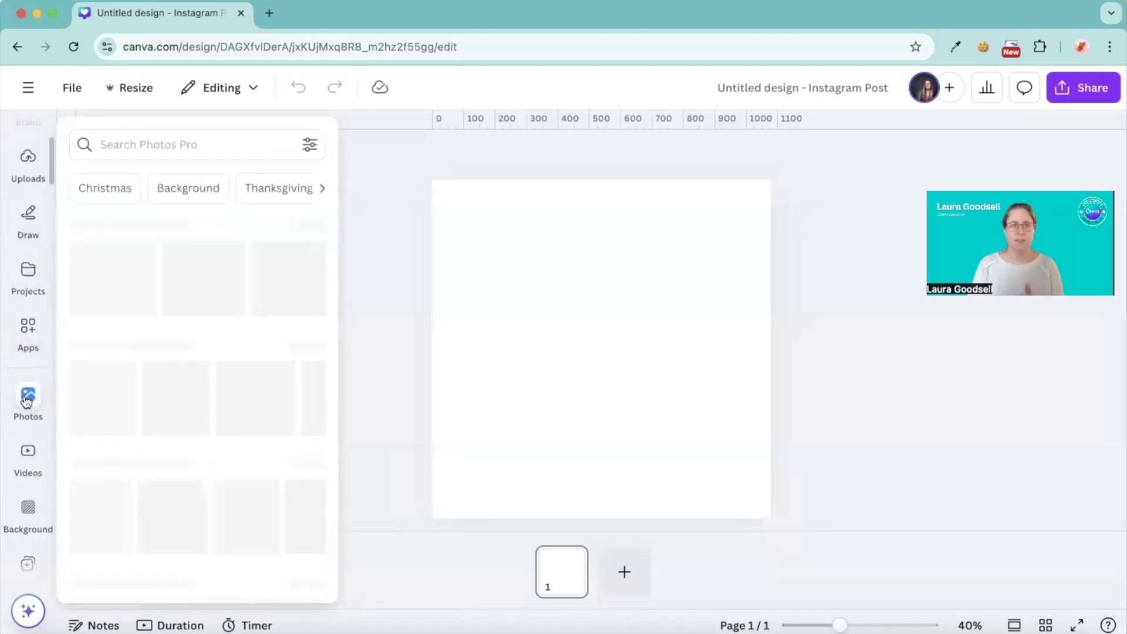
# Search stock photos for 'maps' and add the colourful watercolour world-map photo to the page
pyautogui.click(231, 144)
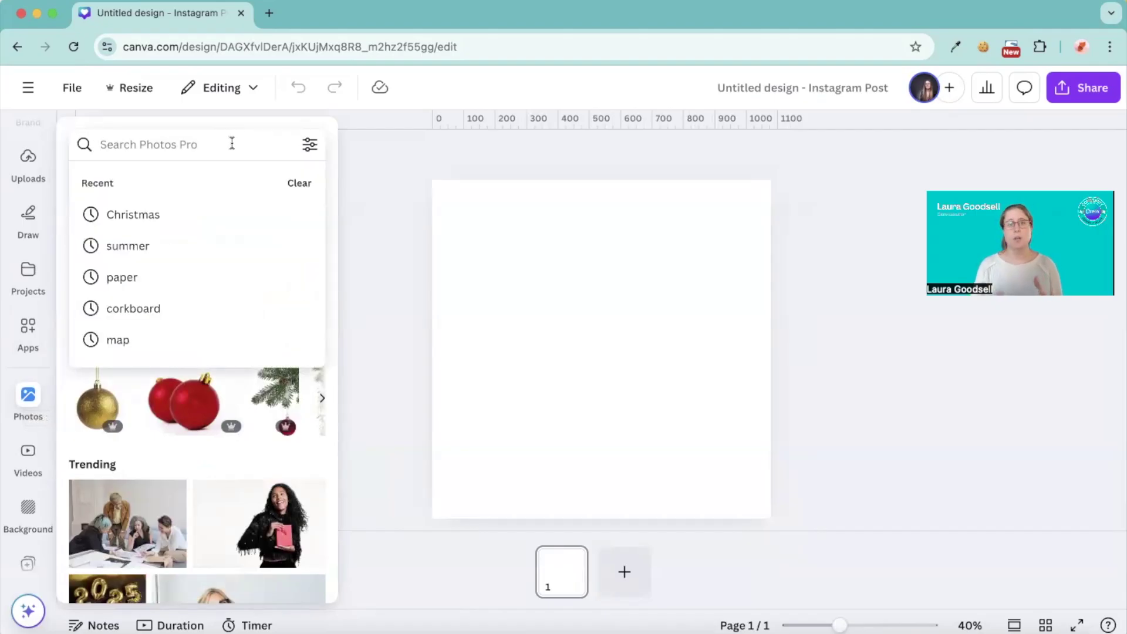
pyautogui.write('map')
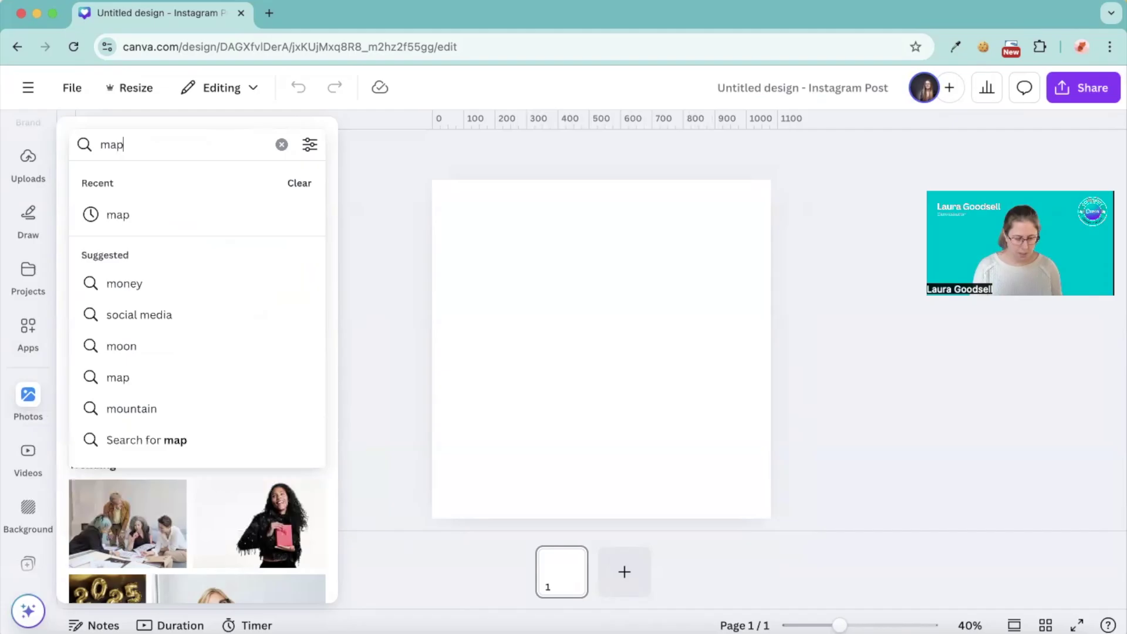
pyautogui.write('s')
pyautogui.press('Return')
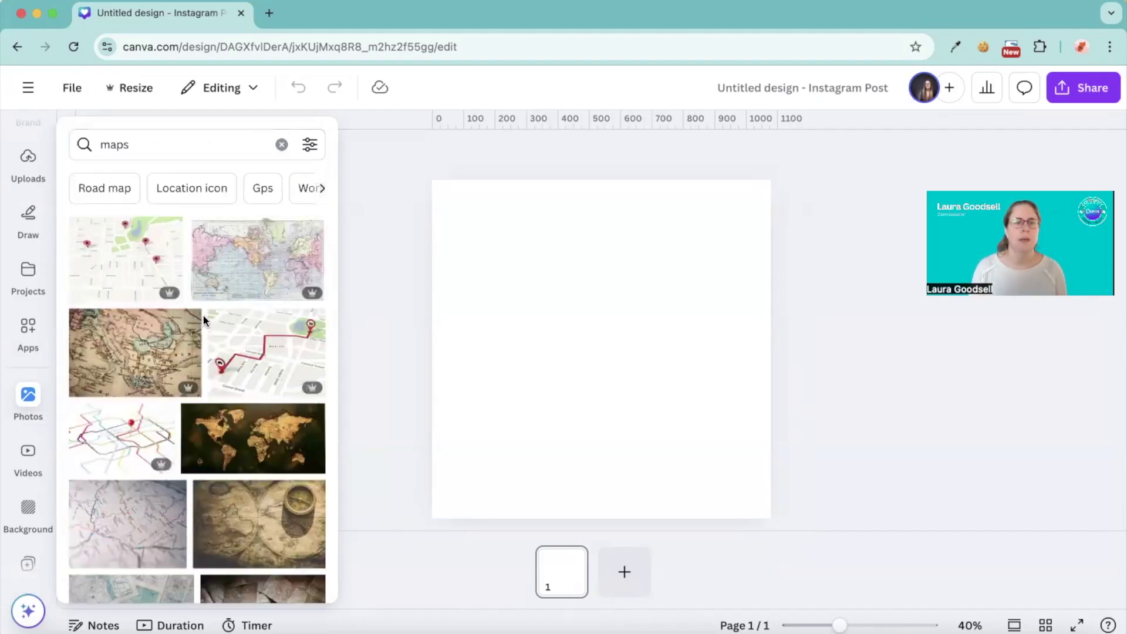
pyautogui.scroll(-5, 182, 493)
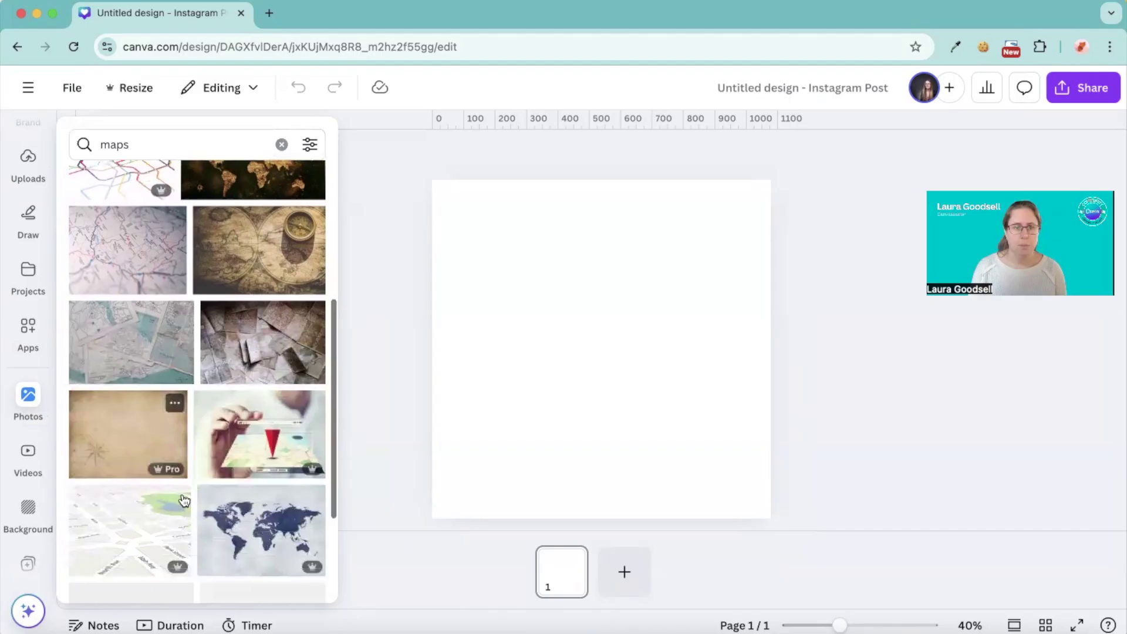
pyautogui.scroll(-5, 183, 500)
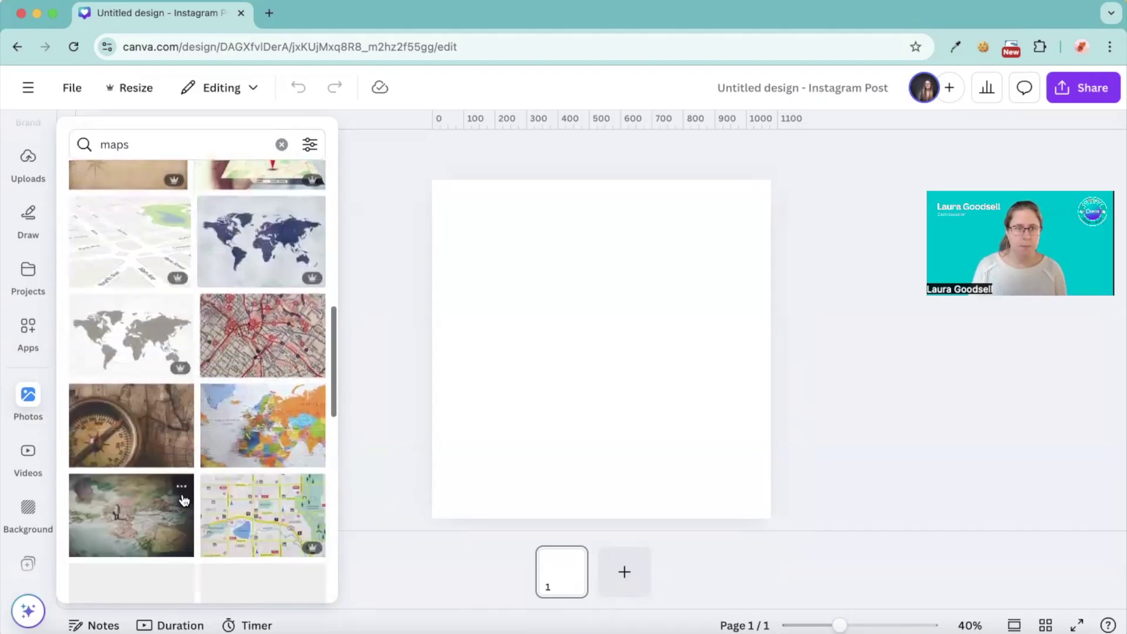
pyautogui.scroll(-6, 183, 500)
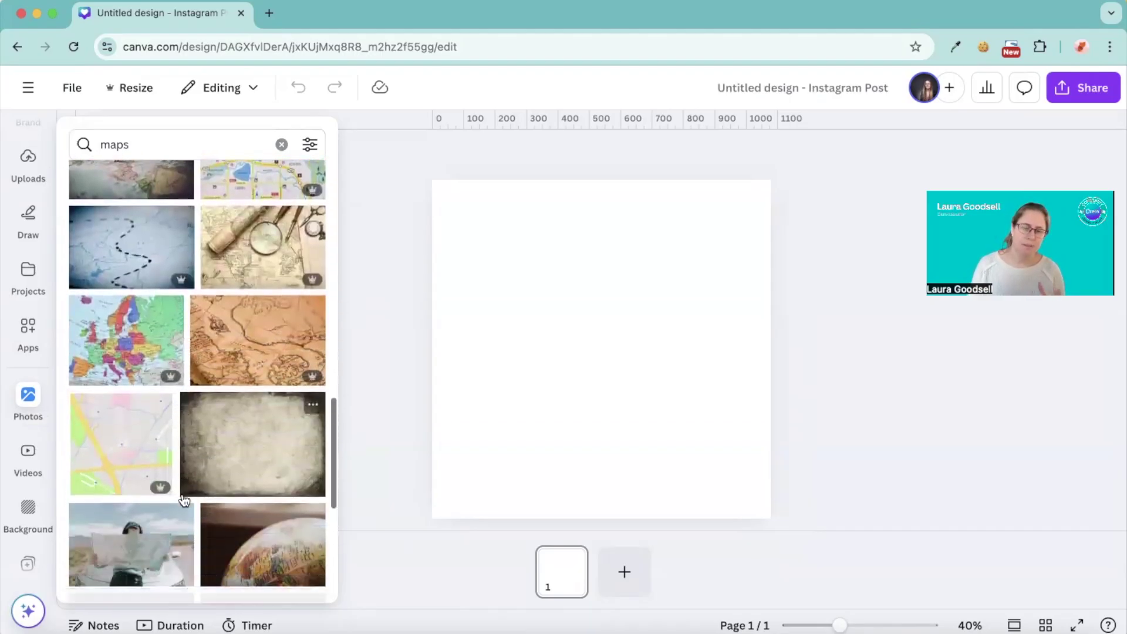
pyautogui.scroll(-6, 183, 500)
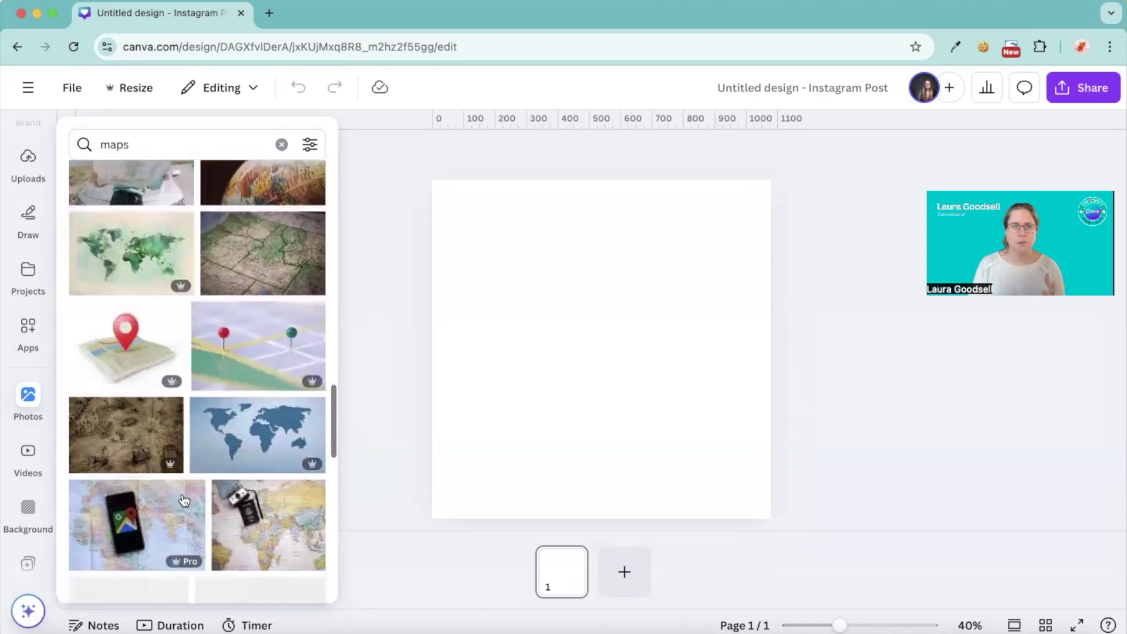
pyautogui.scroll(-5, 184, 500)
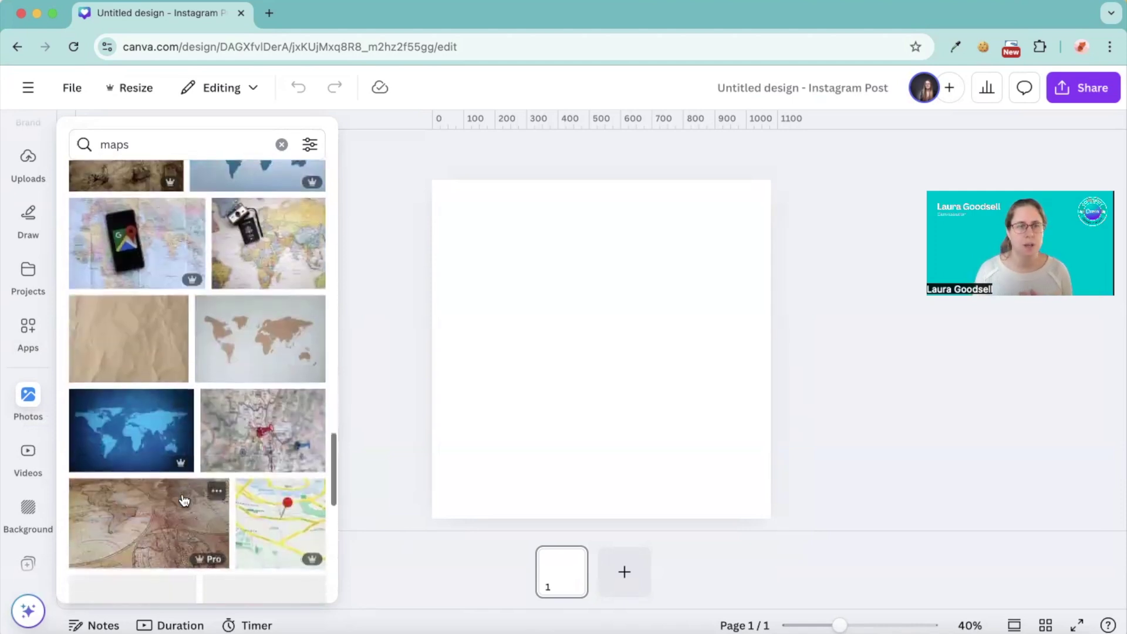
pyautogui.scroll(-5, 184, 500)
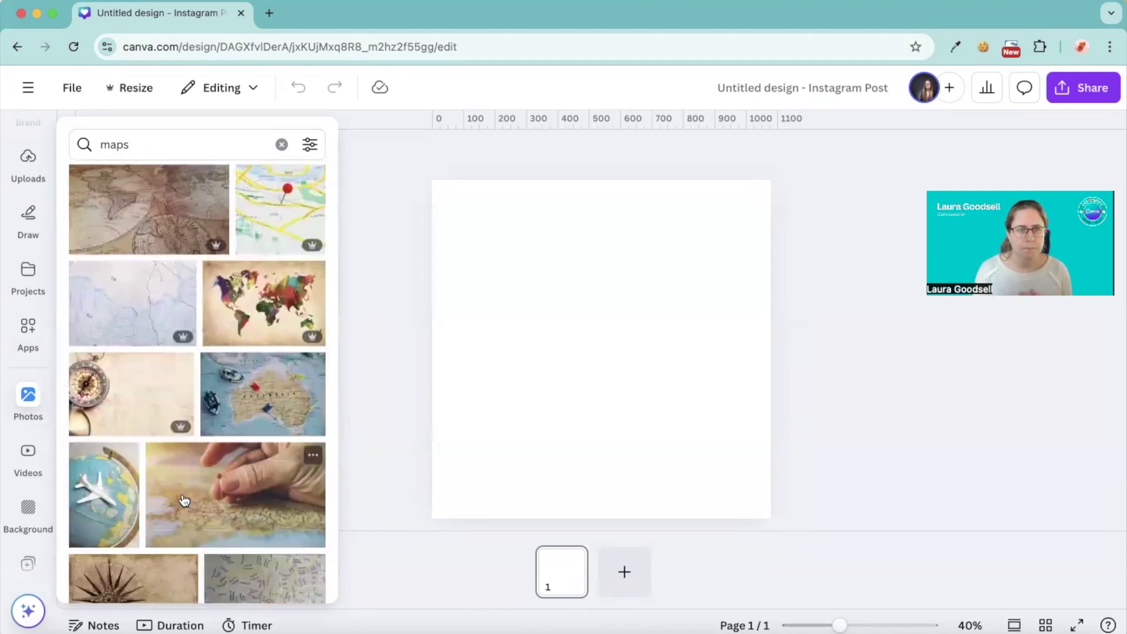
pyautogui.scroll(-1, 184, 500)
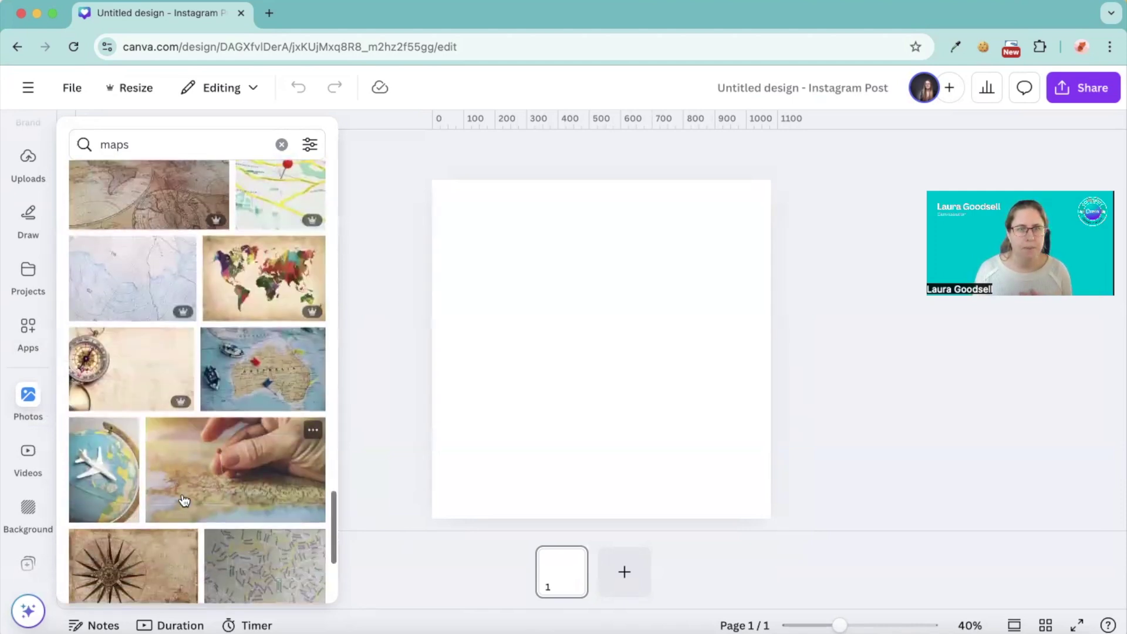
pyautogui.click(264, 270)
# Set the world-map photo as the page background
pyautogui.click(584, 334)
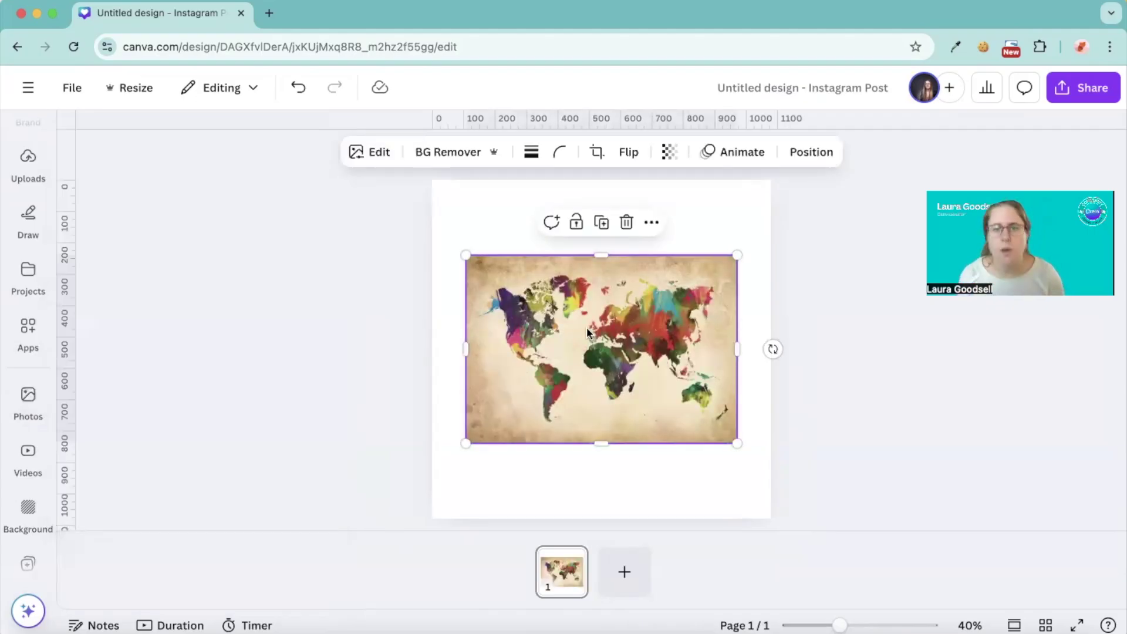
pyautogui.rightClick(589, 323)
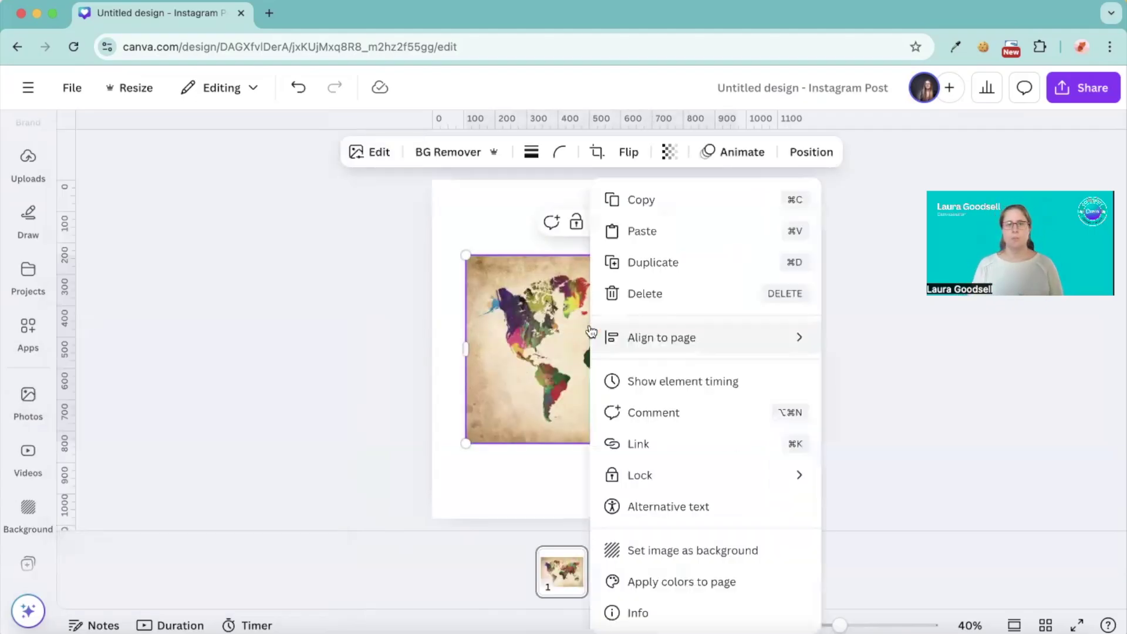
pyautogui.click(668, 550)
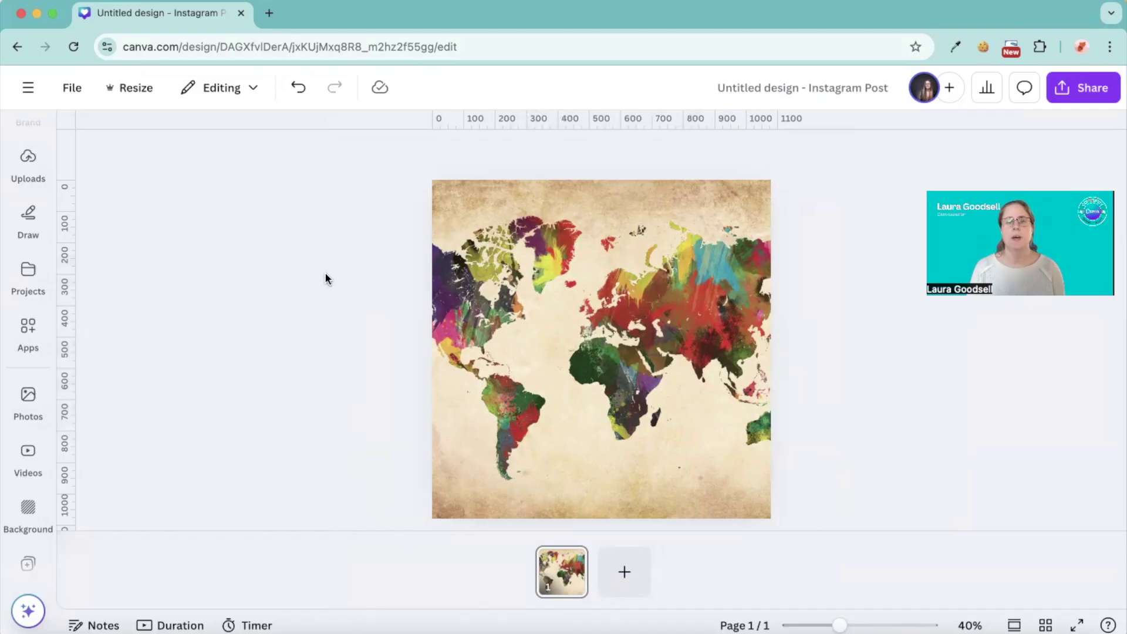
# Shift the background map sideways within its crop and apply the crop
pyautogui.doubleClick(510, 335)
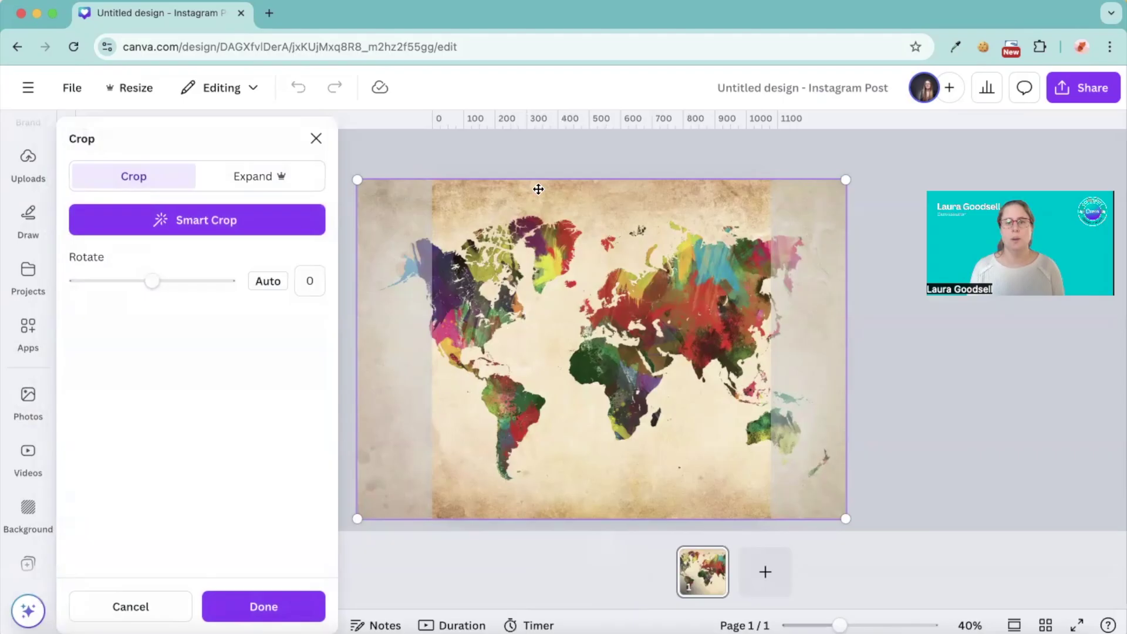
pyautogui.moveTo(587, 329); pyautogui.dragTo(628, 340)
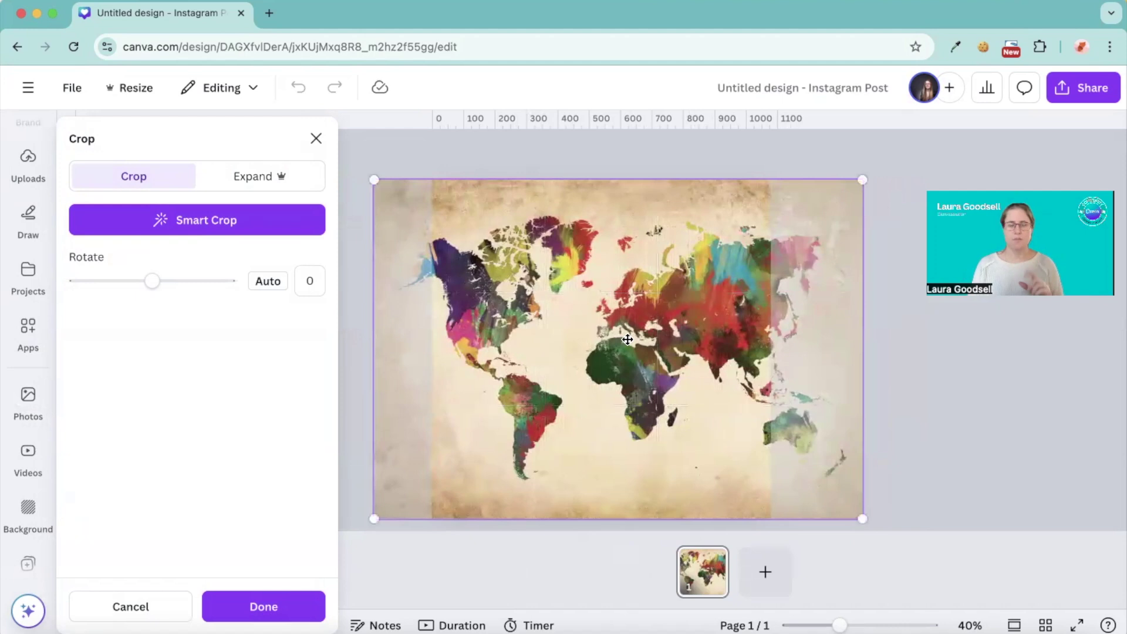
pyautogui.click(264, 608)
pyautogui.click(271, 376)
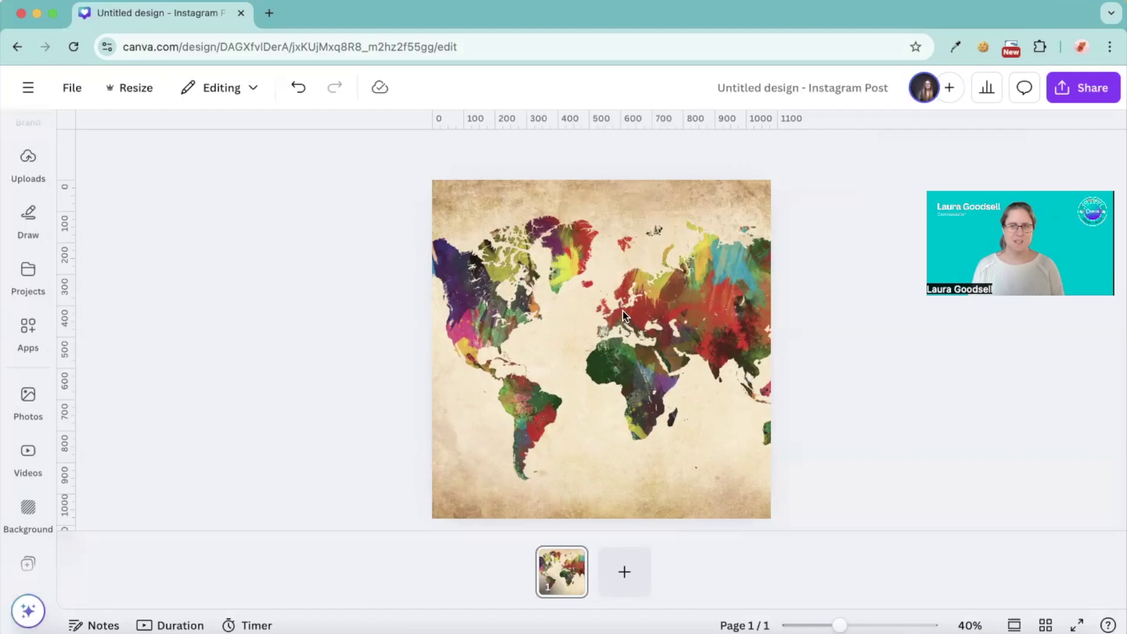
# Search Elements for 'frame' and add a circle frame, centred on the page
pyautogui.click(41, 226)
pyautogui.scroll(3, 24, 235)
pyautogui.click(18, 209)
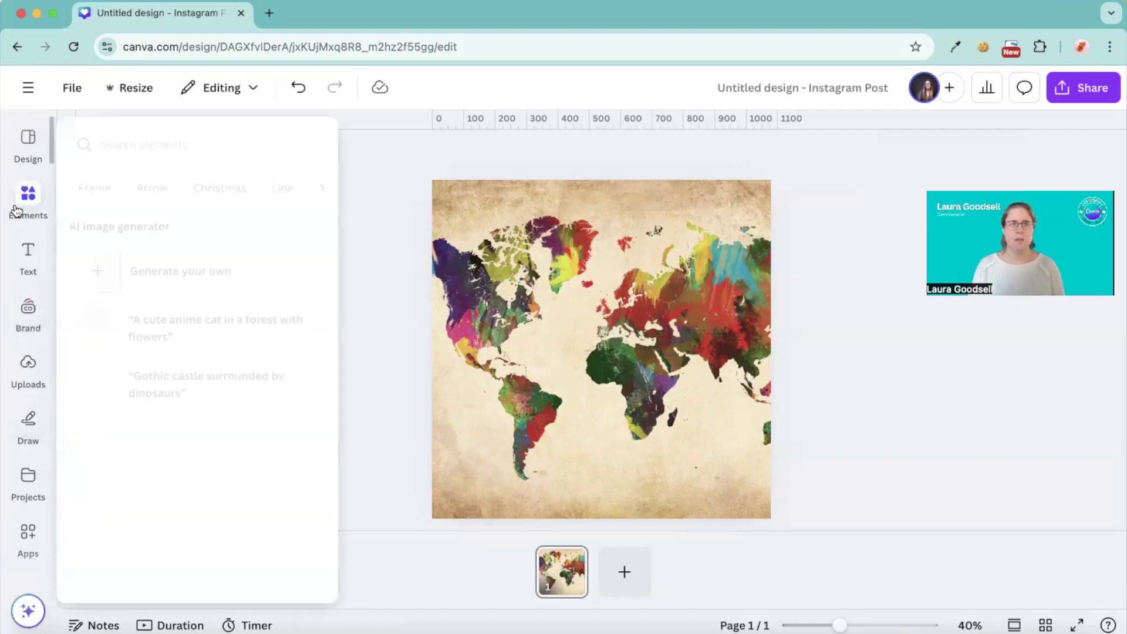
pyautogui.click(165, 141)
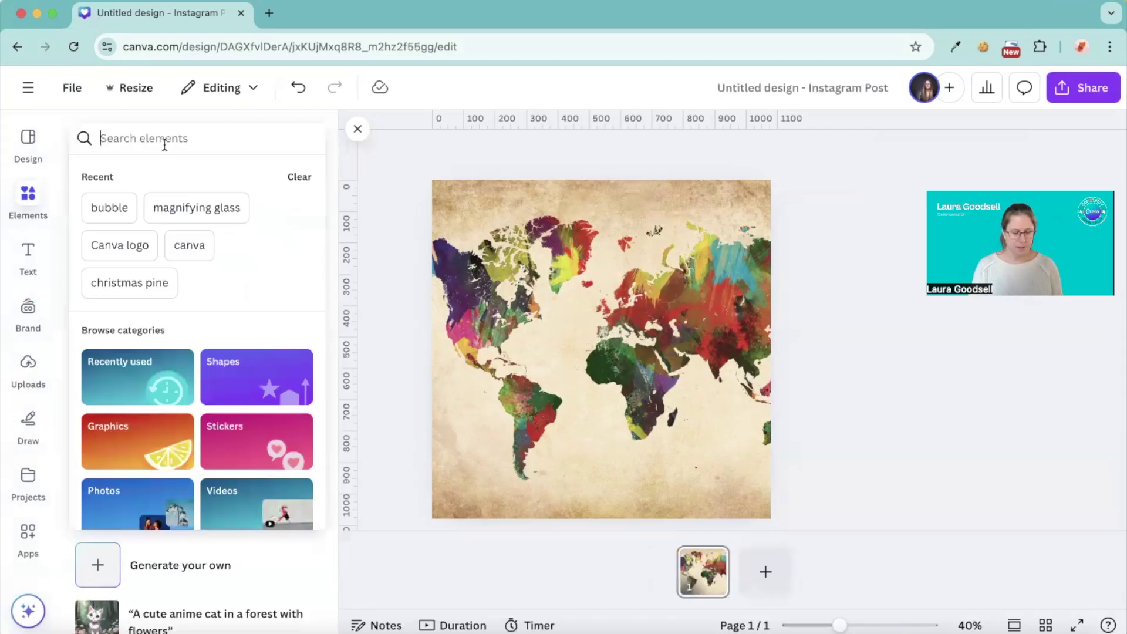
pyautogui.write('frame')
pyautogui.press('Return')
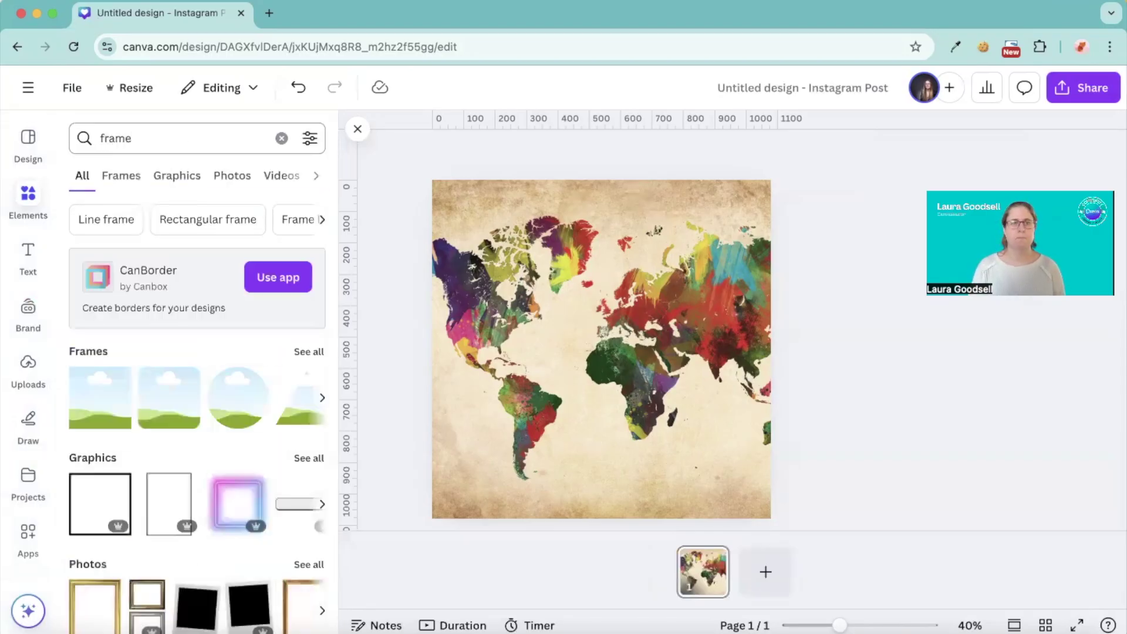
pyautogui.click(238, 402)
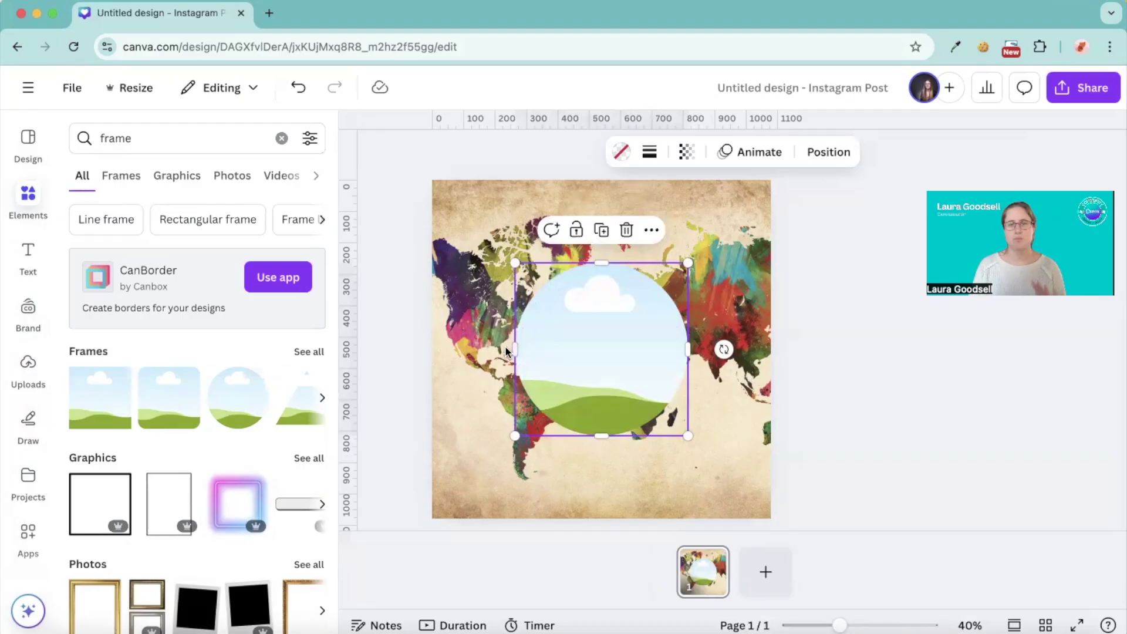
pyautogui.moveTo(620, 333); pyautogui.dragTo(623, 337)
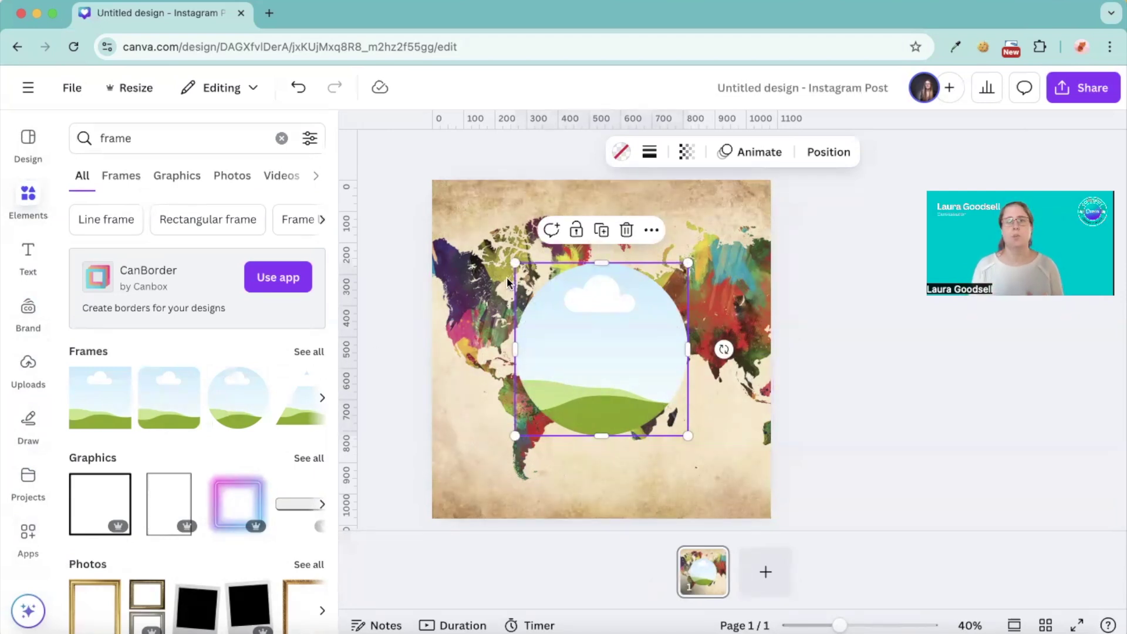
# Add the colourful world-map photo again and drop it into the circle frame, replacing the placeholder
pyautogui.click(409, 311)
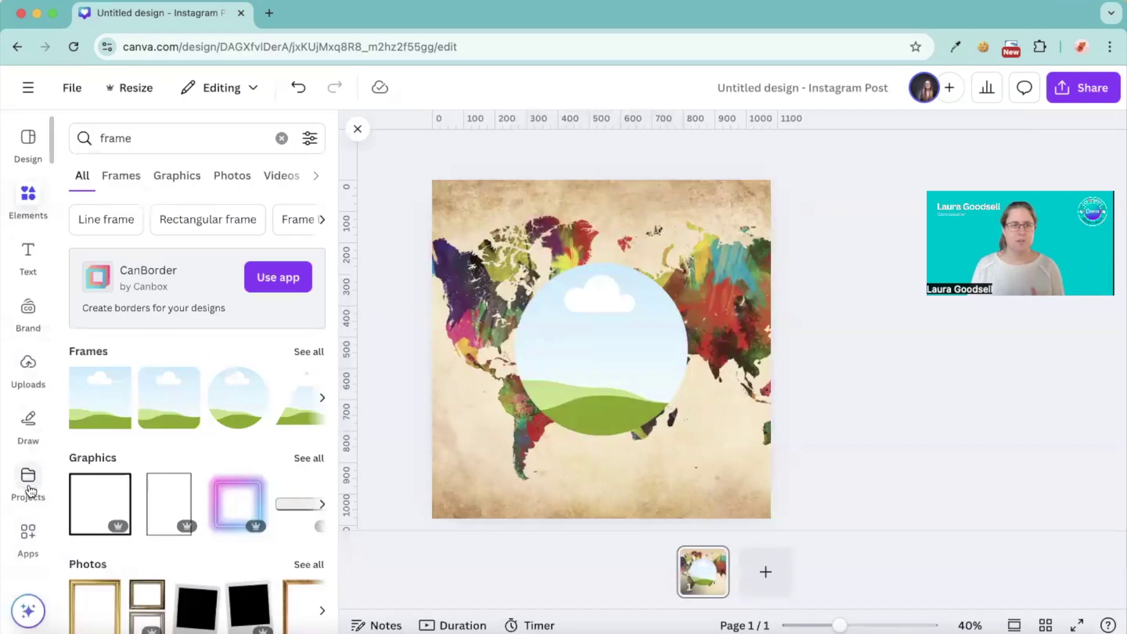
pyautogui.scroll(-5, 30, 490)
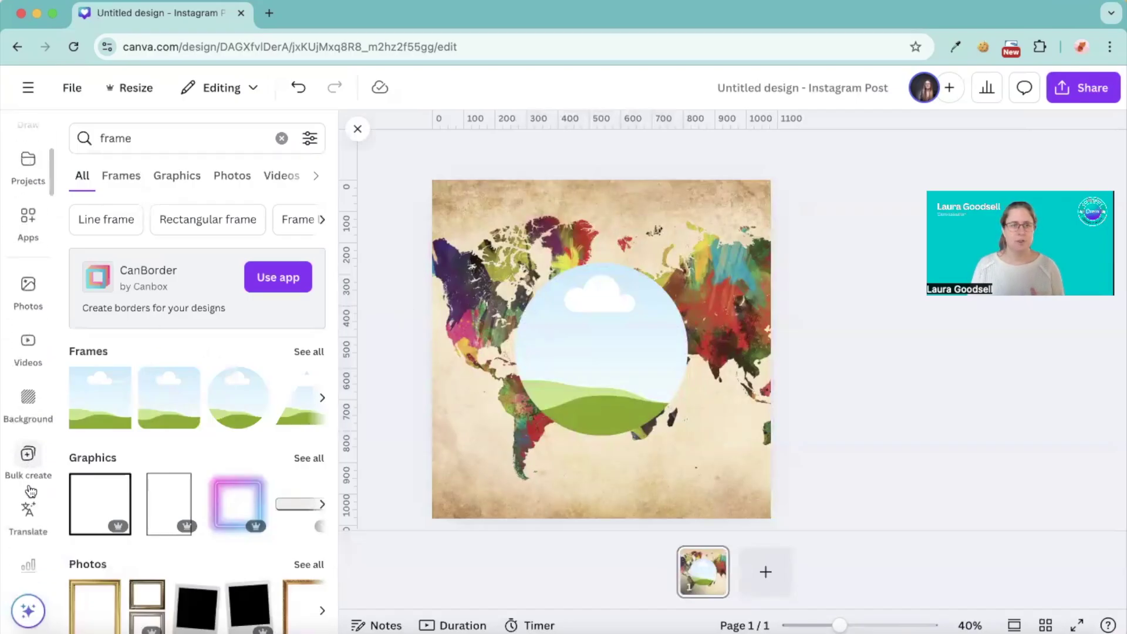
pyautogui.click(30, 292)
pyautogui.click(267, 271)
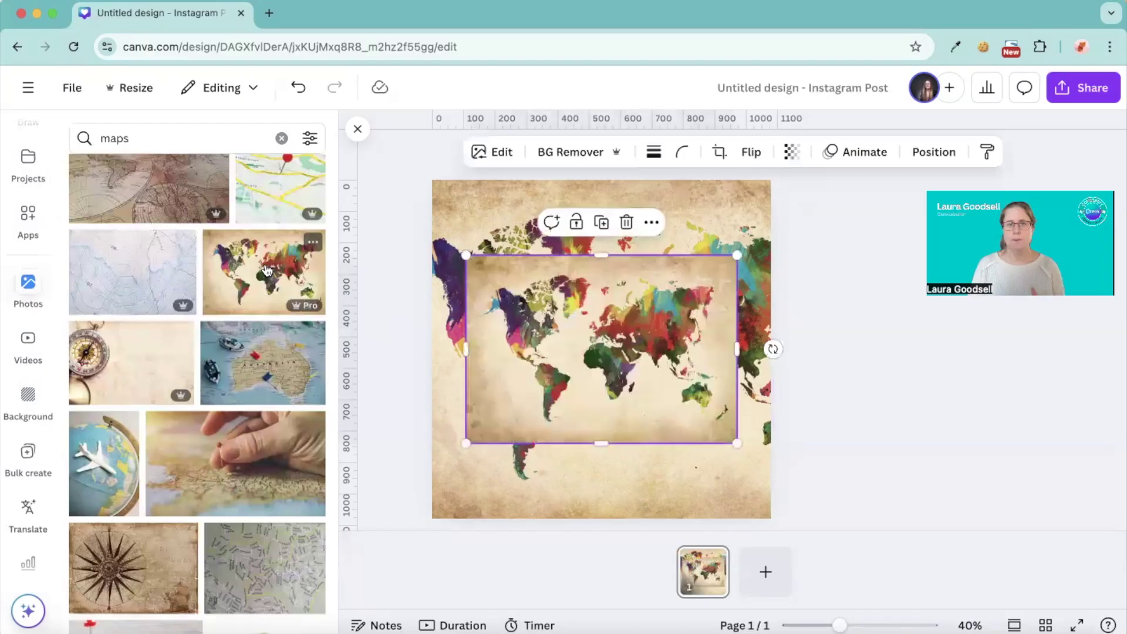
pyautogui.moveTo(581, 346); pyautogui.dragTo(667, 405)
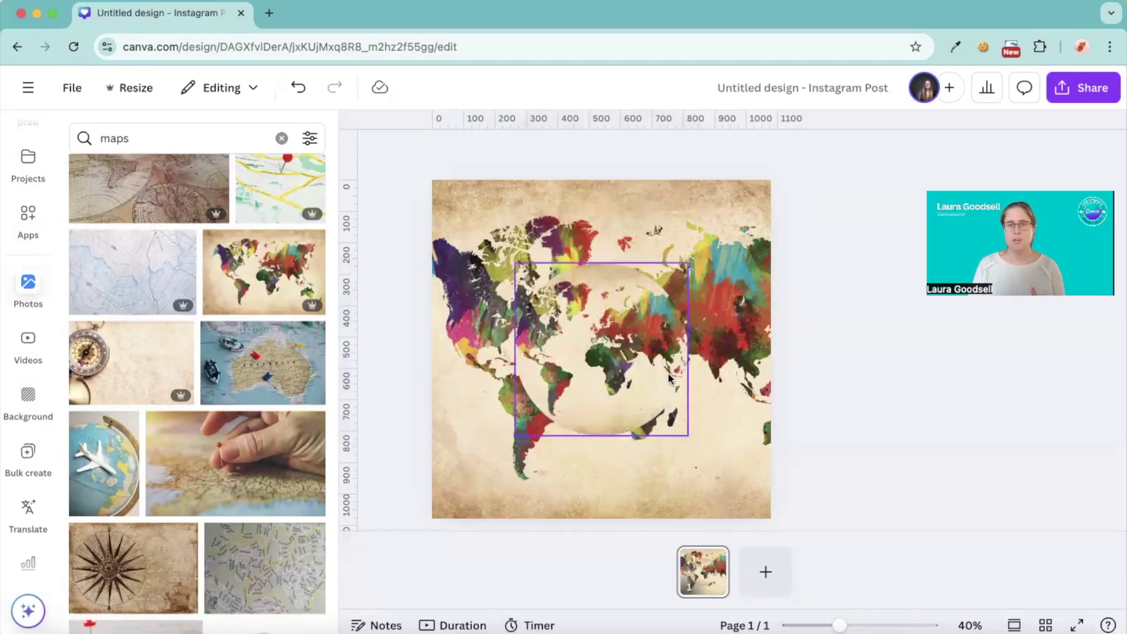
pyautogui.moveTo(624, 352); pyautogui.dragTo(623, 351)
pyautogui.doubleClick(624, 351)
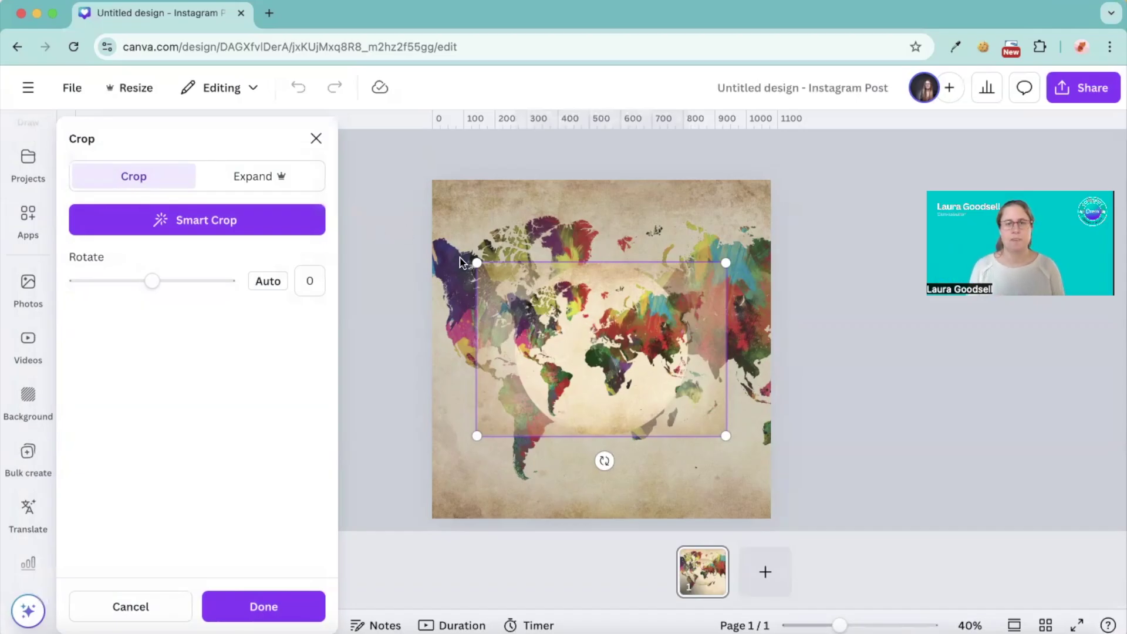
pyautogui.click(424, 269)
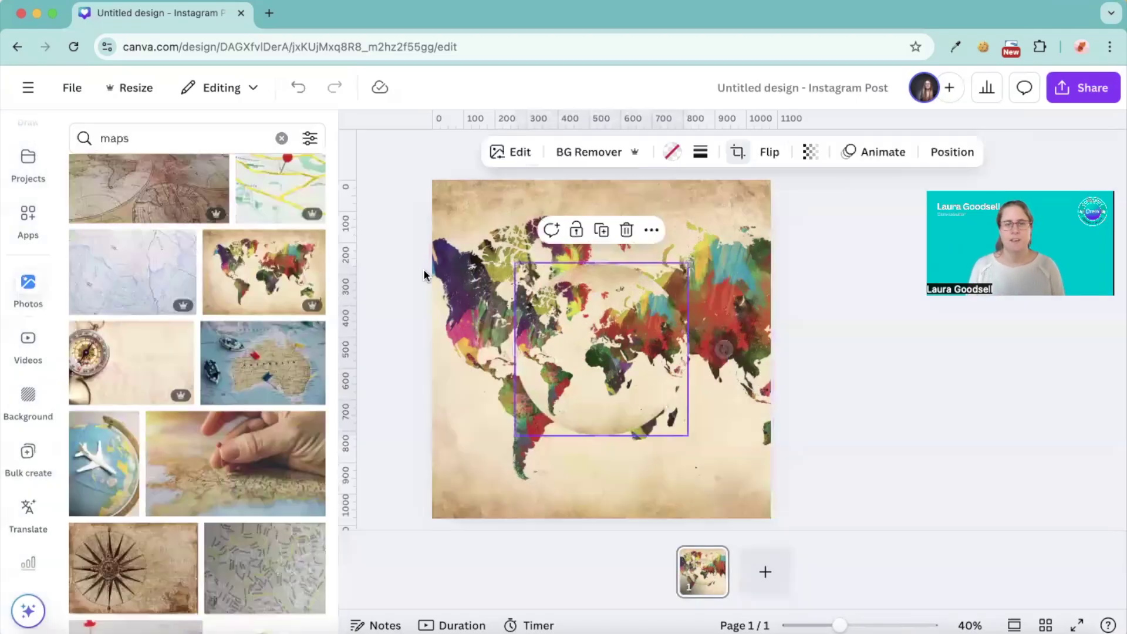
pyautogui.click(388, 290)
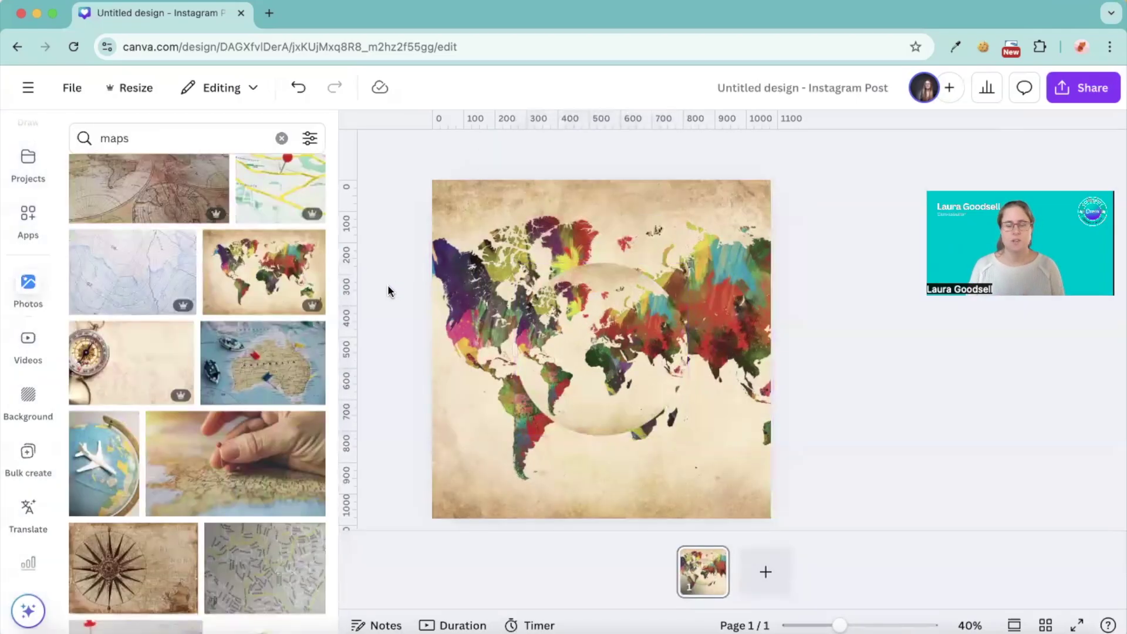
# Enlarge the map inside the circle from its crop corners, nudge it right to align, and apply
pyautogui.doubleClick(611, 335)
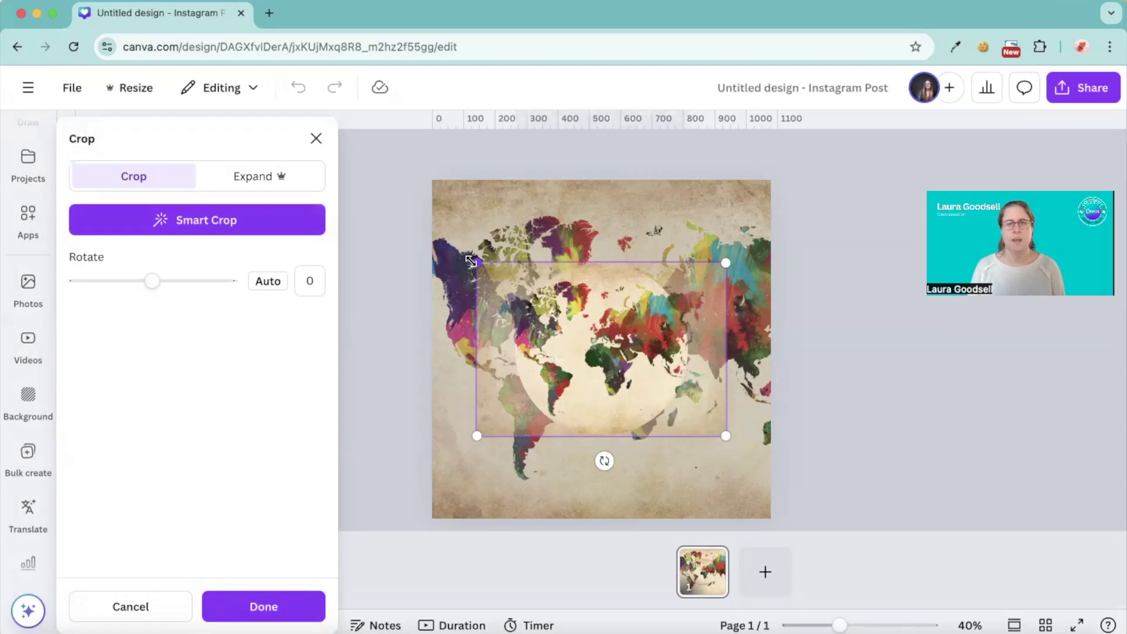
pyautogui.moveTo(471, 260); pyautogui.dragTo(359, 180)
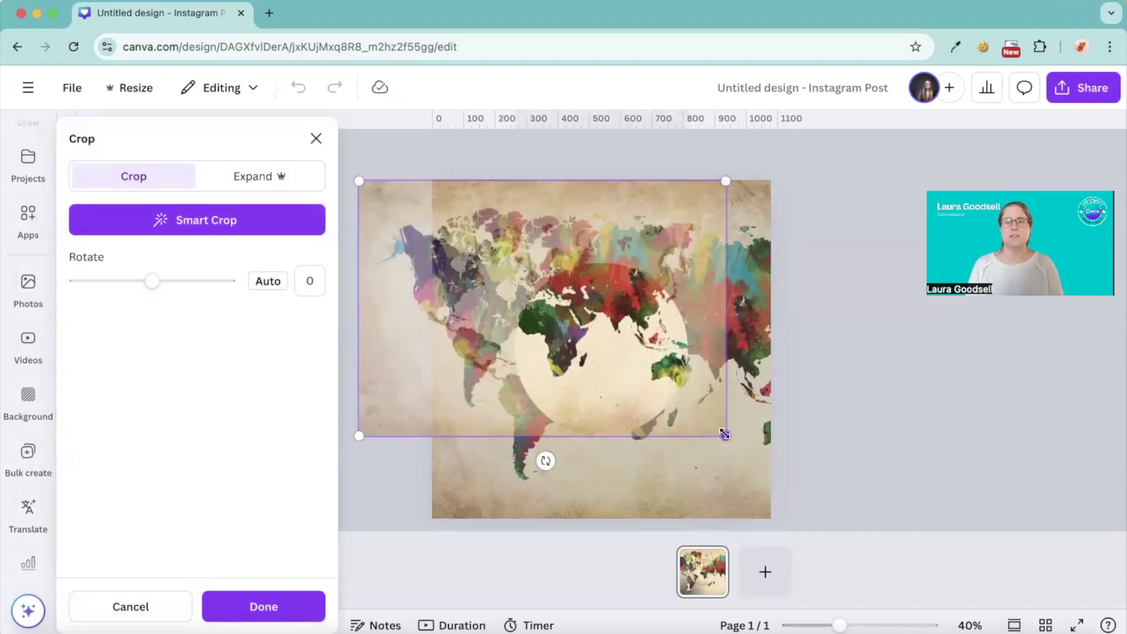
pyautogui.moveTo(727, 436); pyautogui.dragTo(828, 550)
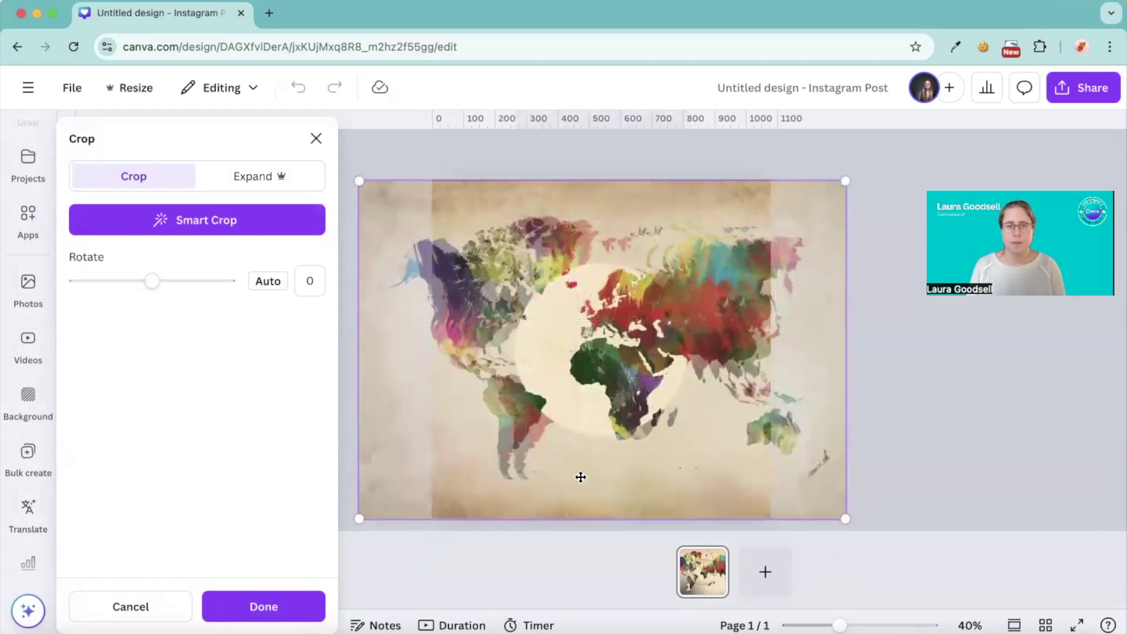
pyautogui.moveTo(580, 477); pyautogui.dragTo(602, 475)
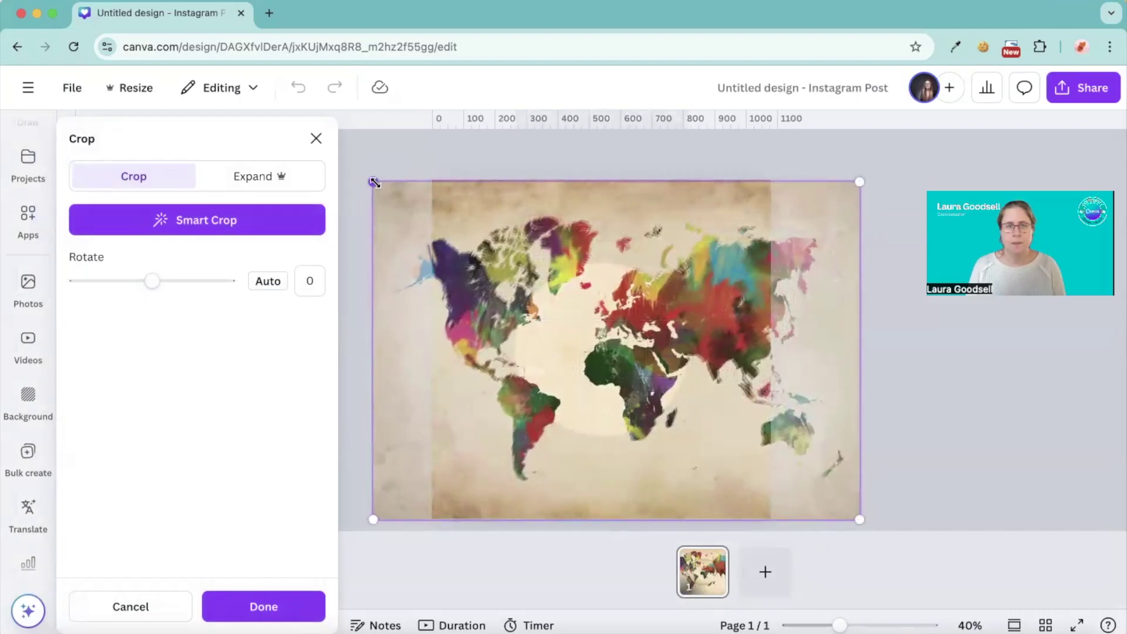
pyautogui.moveTo(373, 180); pyautogui.dragTo(379, 178)
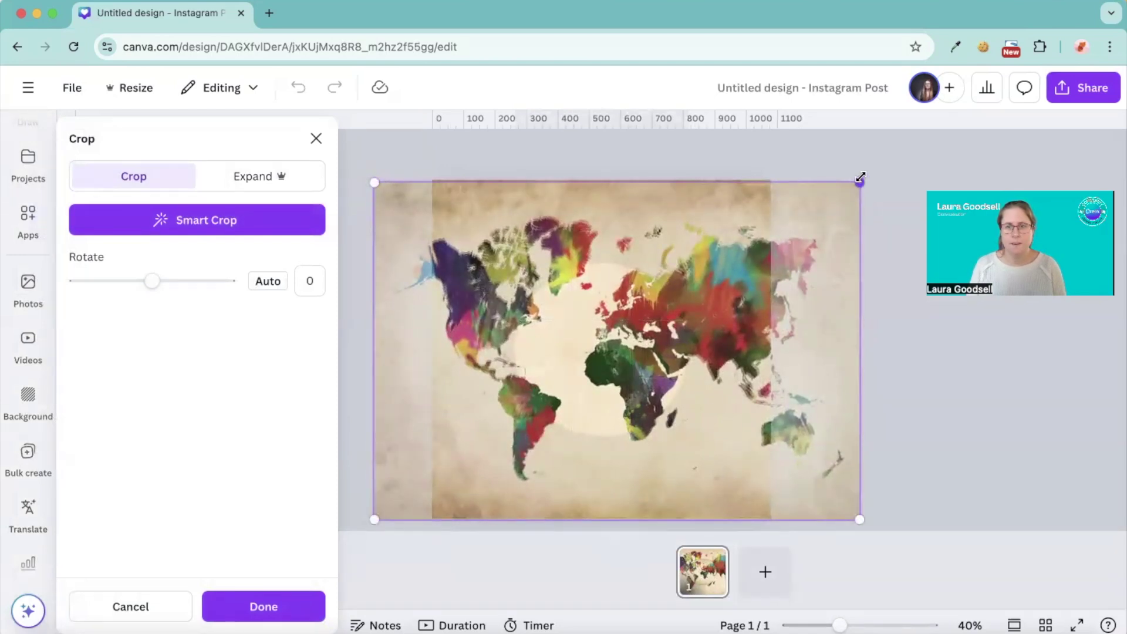
pyautogui.moveTo(860, 177); pyautogui.dragTo(862, 175)
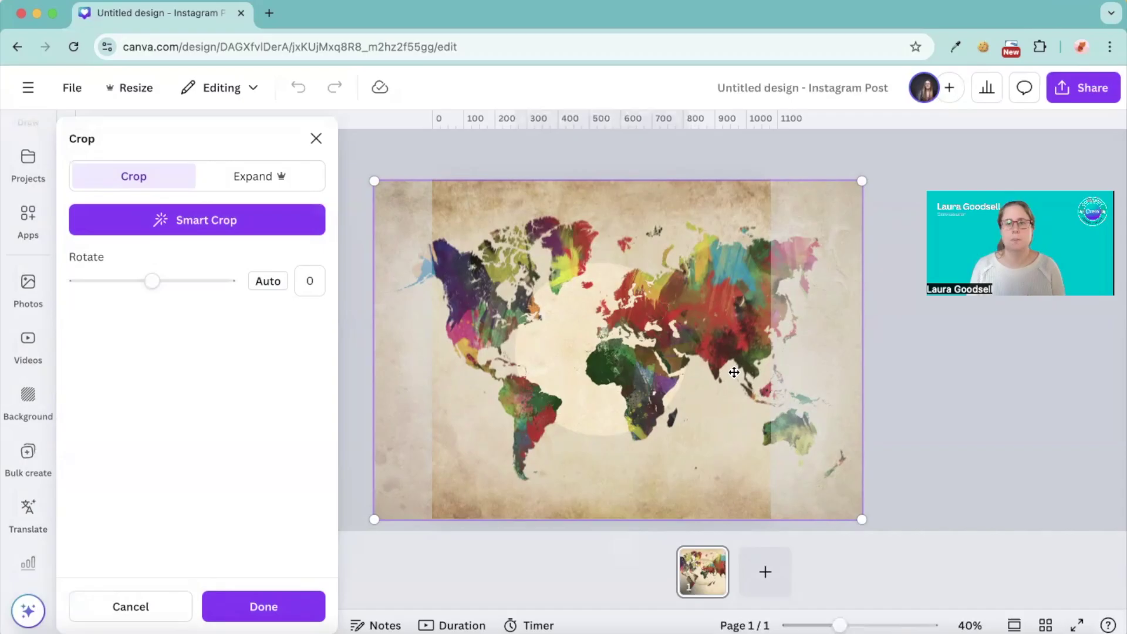
pyautogui.click(908, 383)
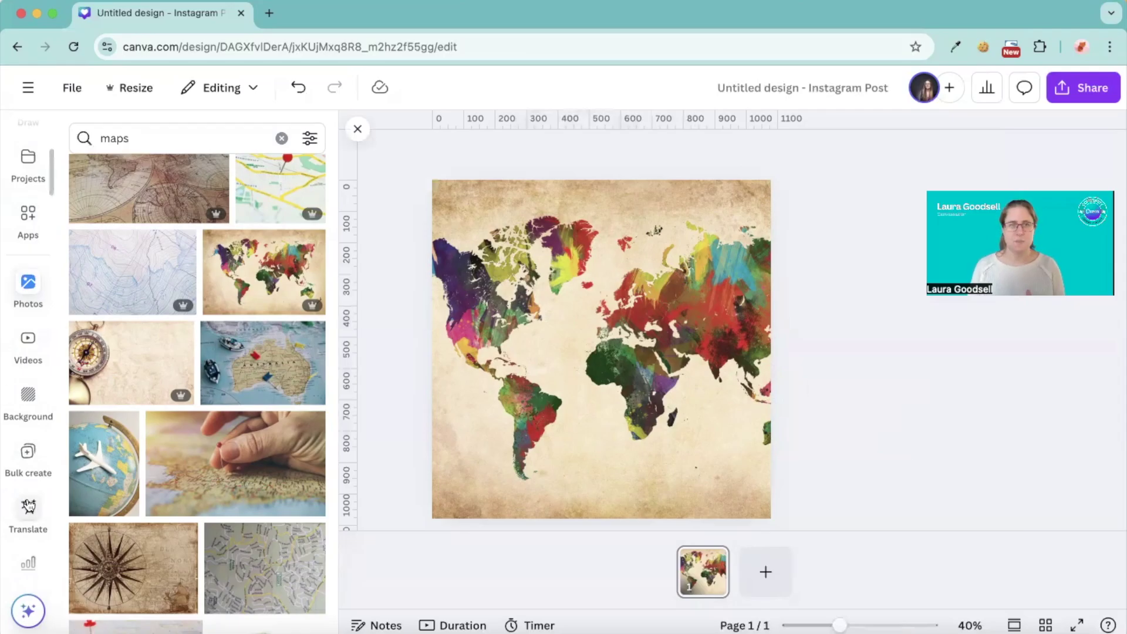
# Search Elements for 'bubble' and show all bubble graphics
pyautogui.scroll(5, 25, 217)
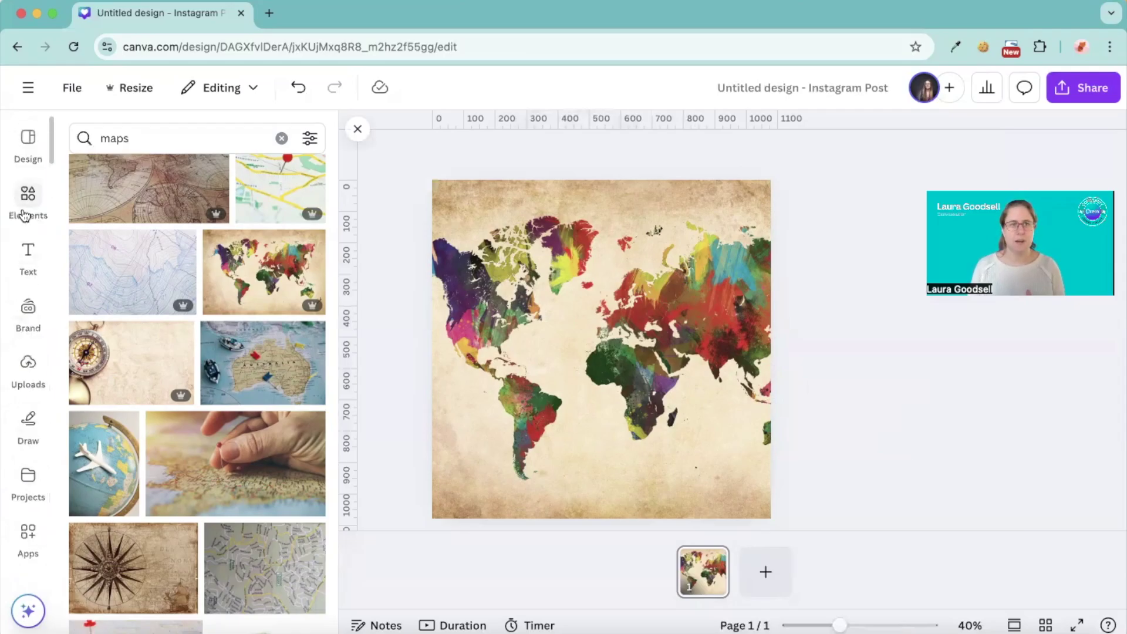
pyautogui.click(24, 216)
pyautogui.click(89, 137)
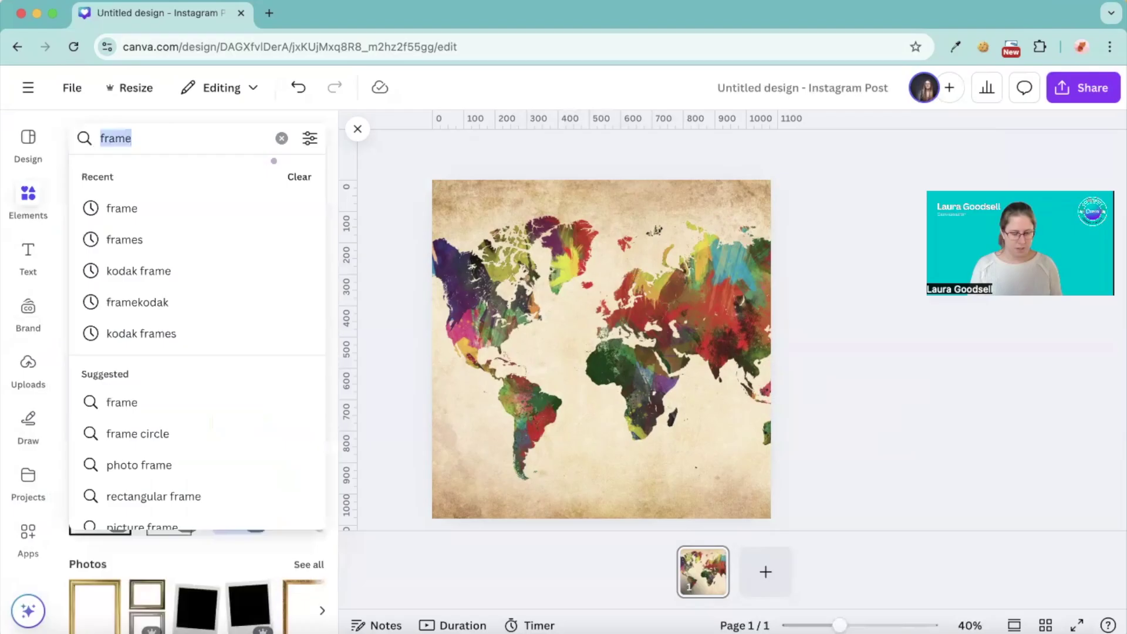
pyautogui.write('bubble')
pyautogui.press('Return')
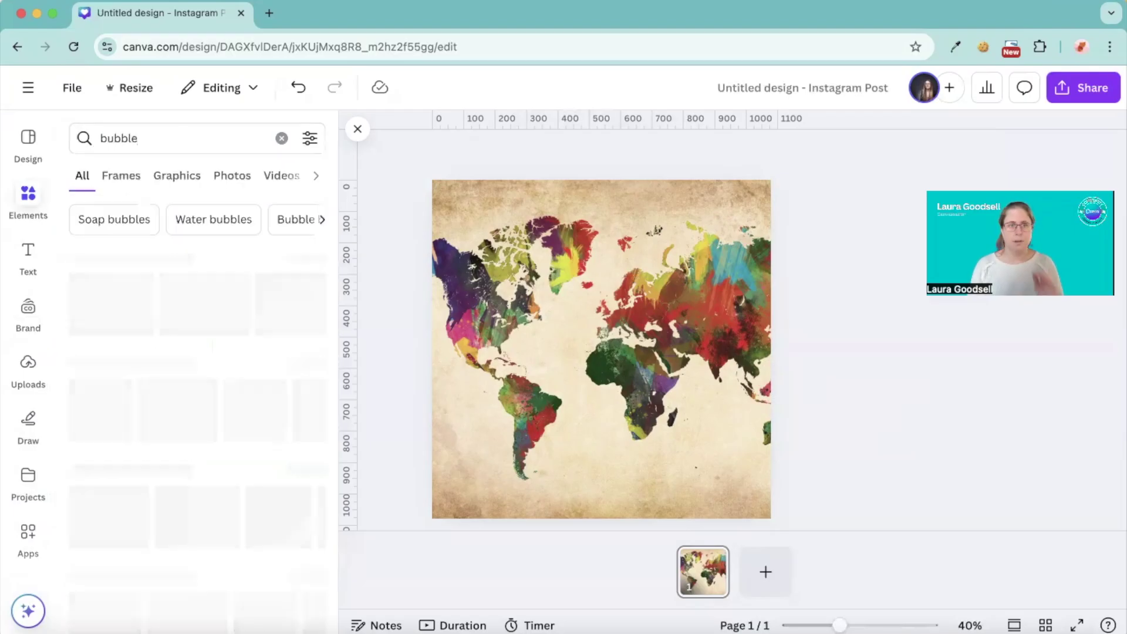
pyautogui.click(310, 258)
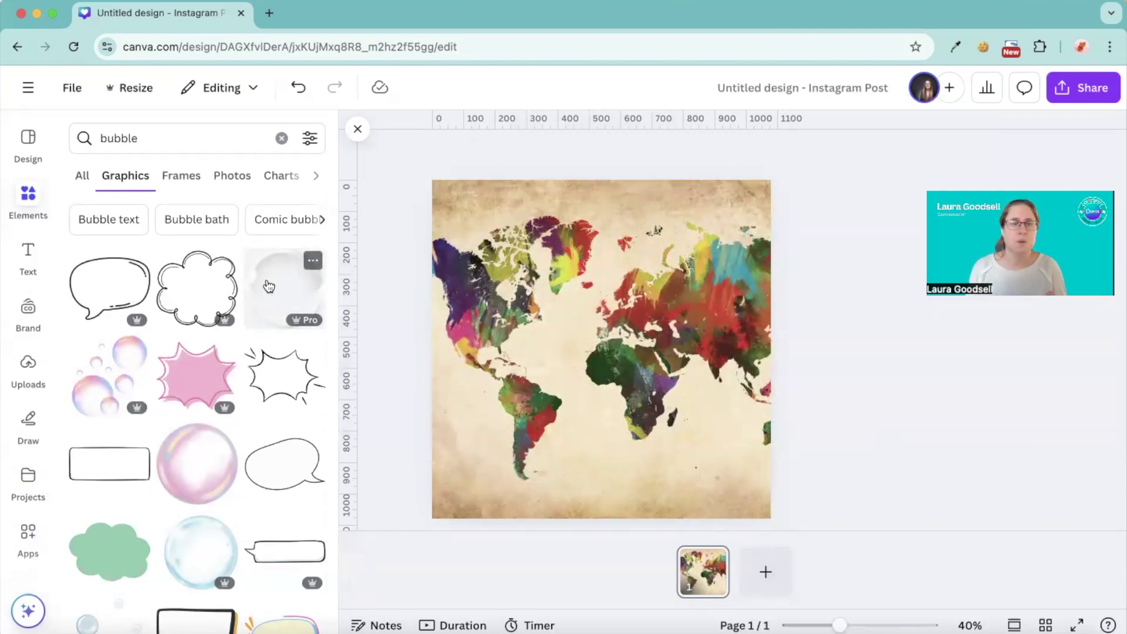
# Try clear, pink, solid blue and clustered bubble graphics, undoing the rejected ones
pyautogui.click(278, 297)
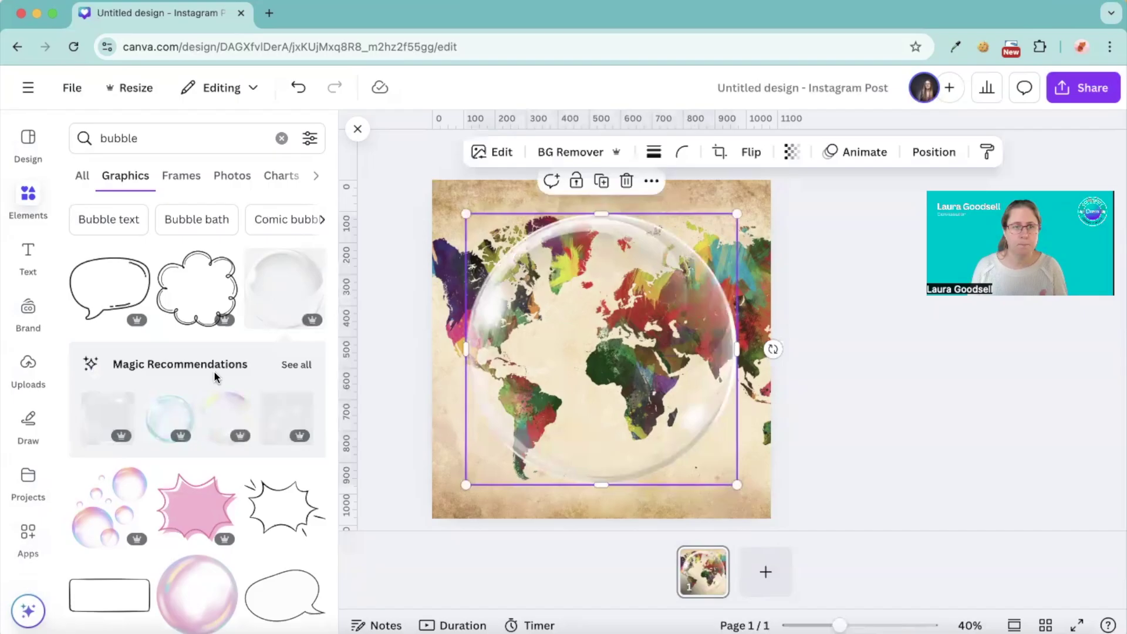
pyautogui.scroll(-5, 178, 368)
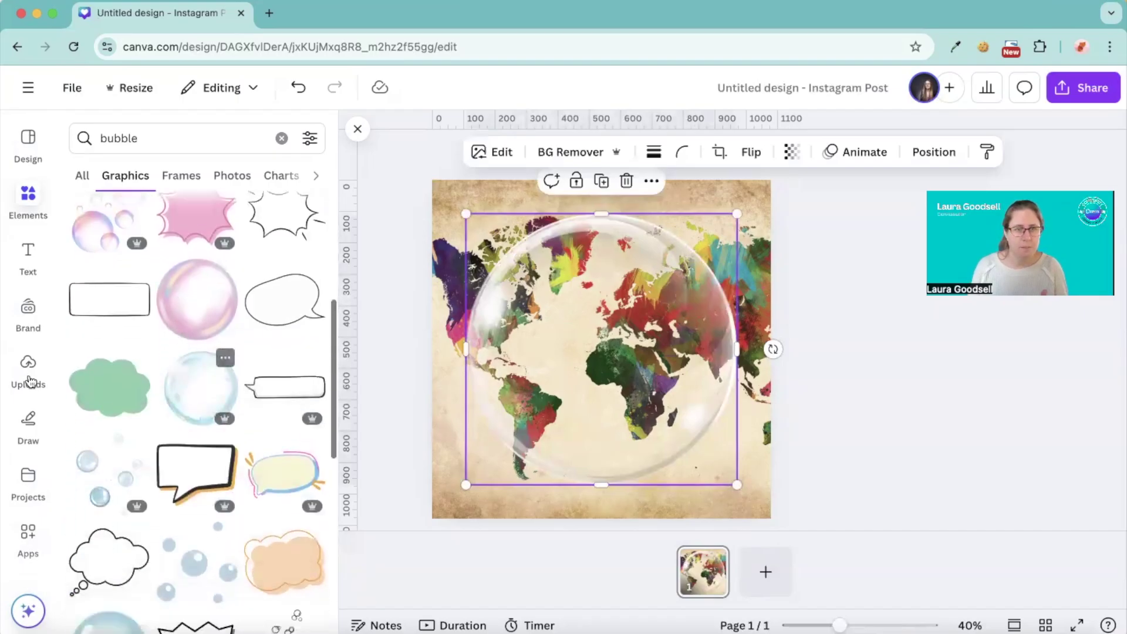
pyautogui.click(191, 306)
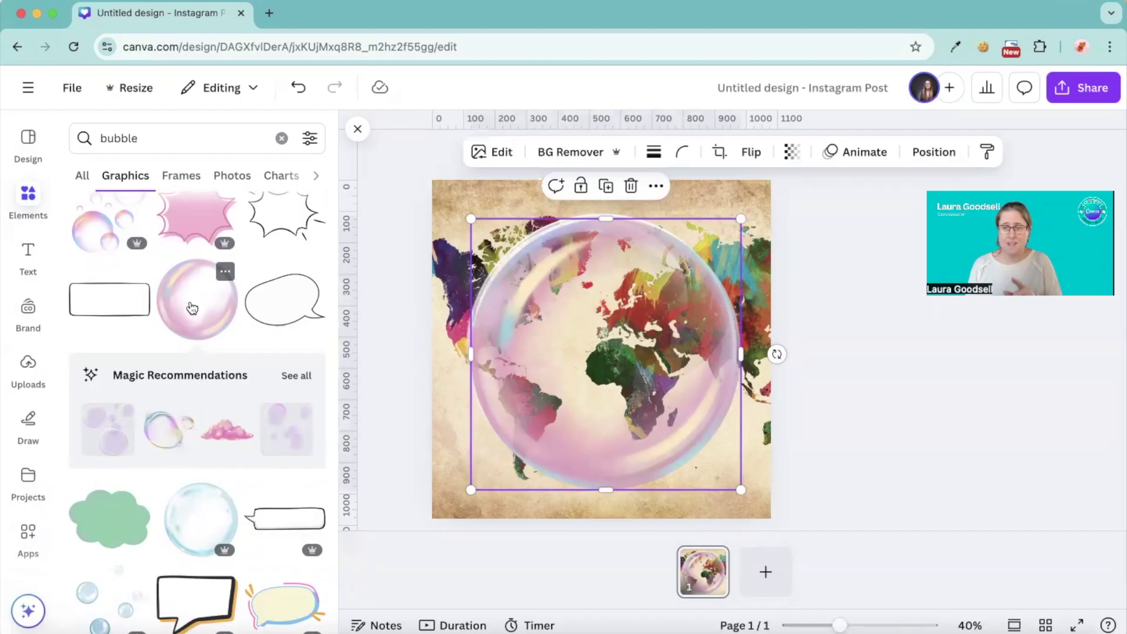
pyautogui.hotkey('ctrl', 'z')
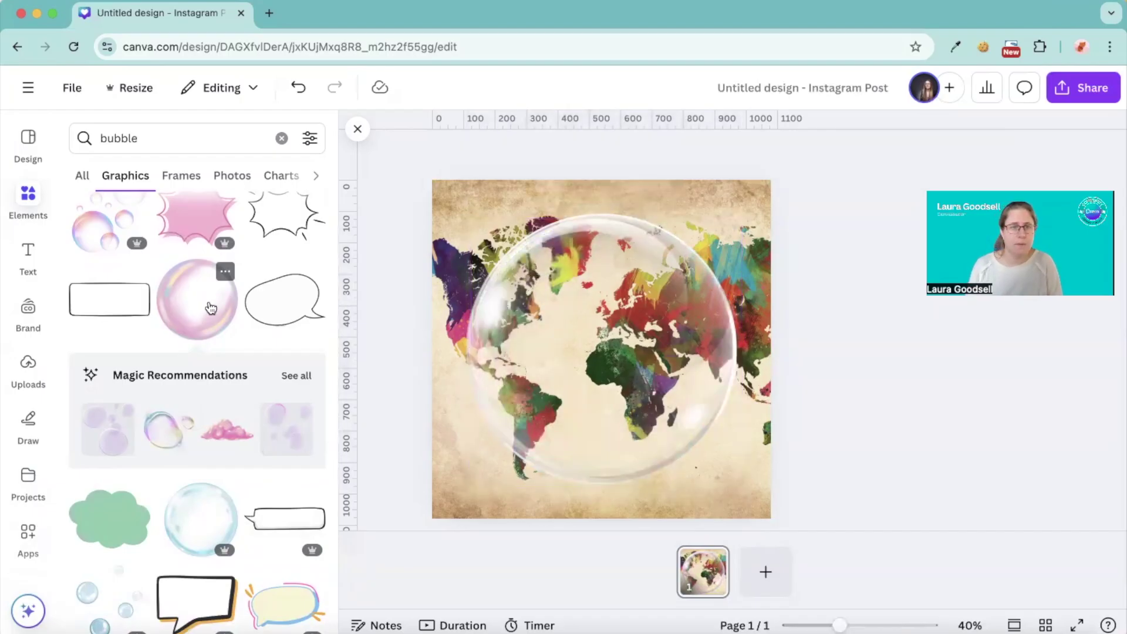
pyautogui.scroll(-5, 210, 308)
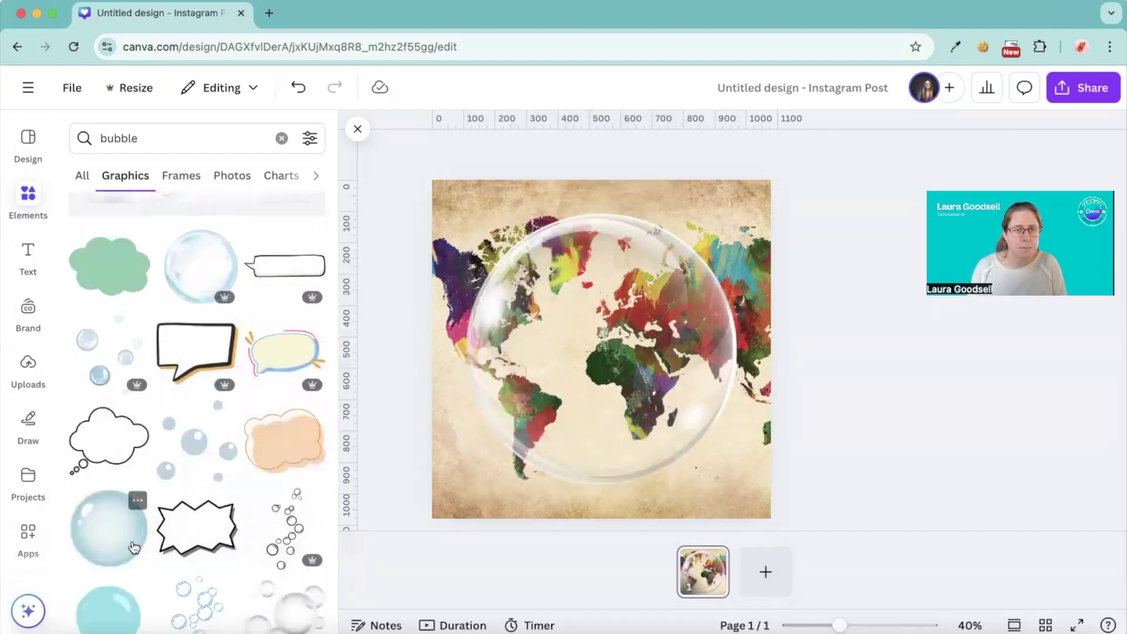
pyautogui.click(122, 532)
pyautogui.hotkey('ctrl', 'z')
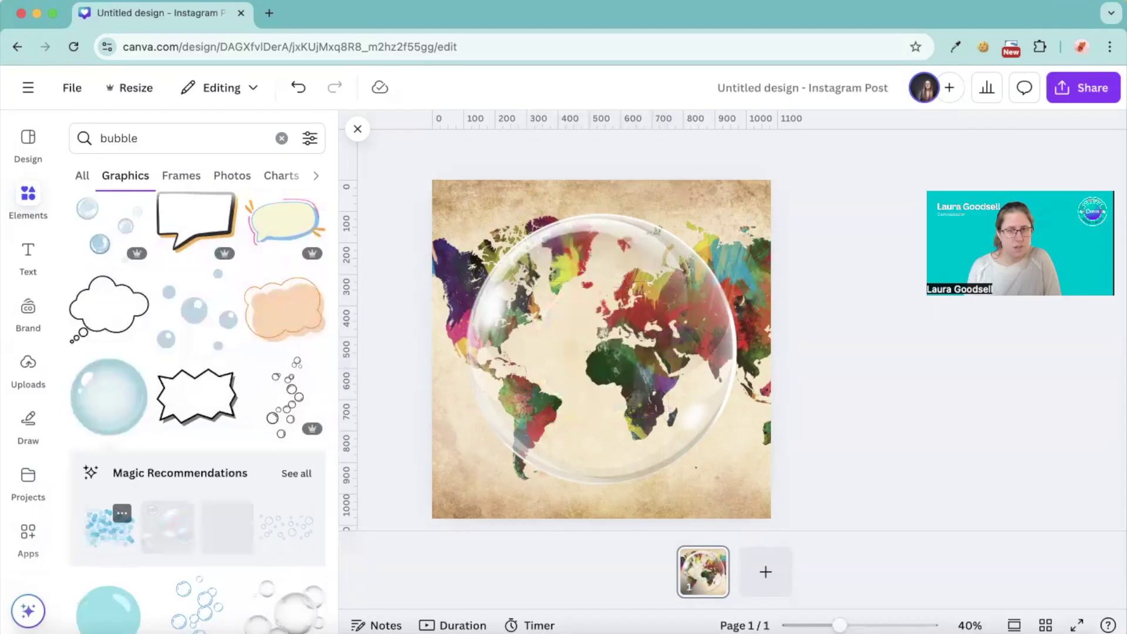
pyautogui.scroll(-5, 270, 369)
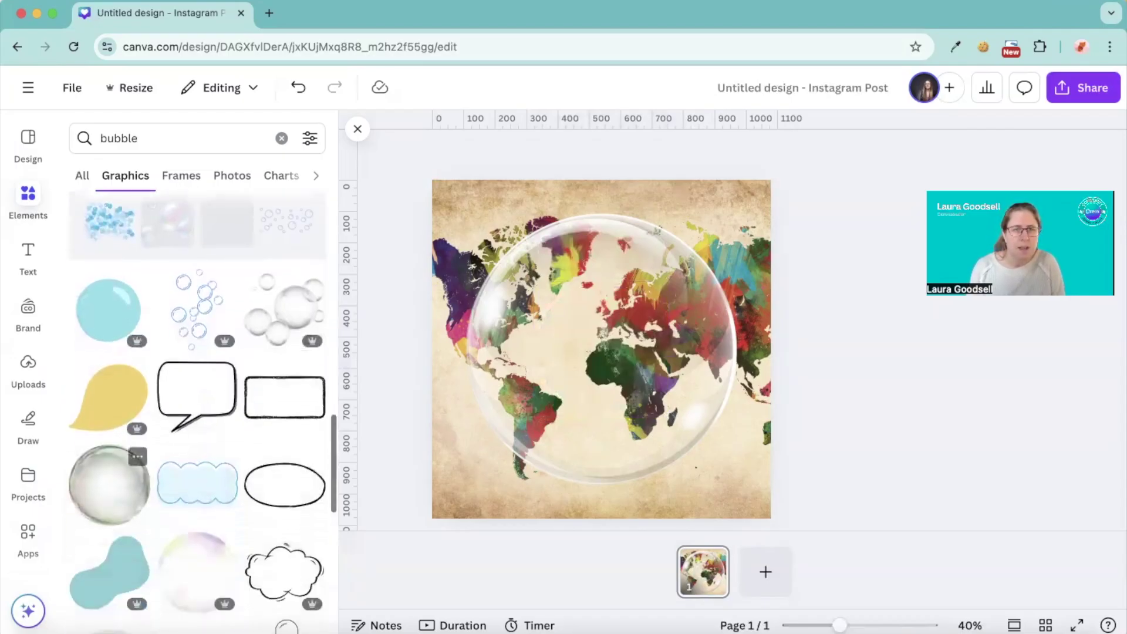
pyautogui.click(281, 320)
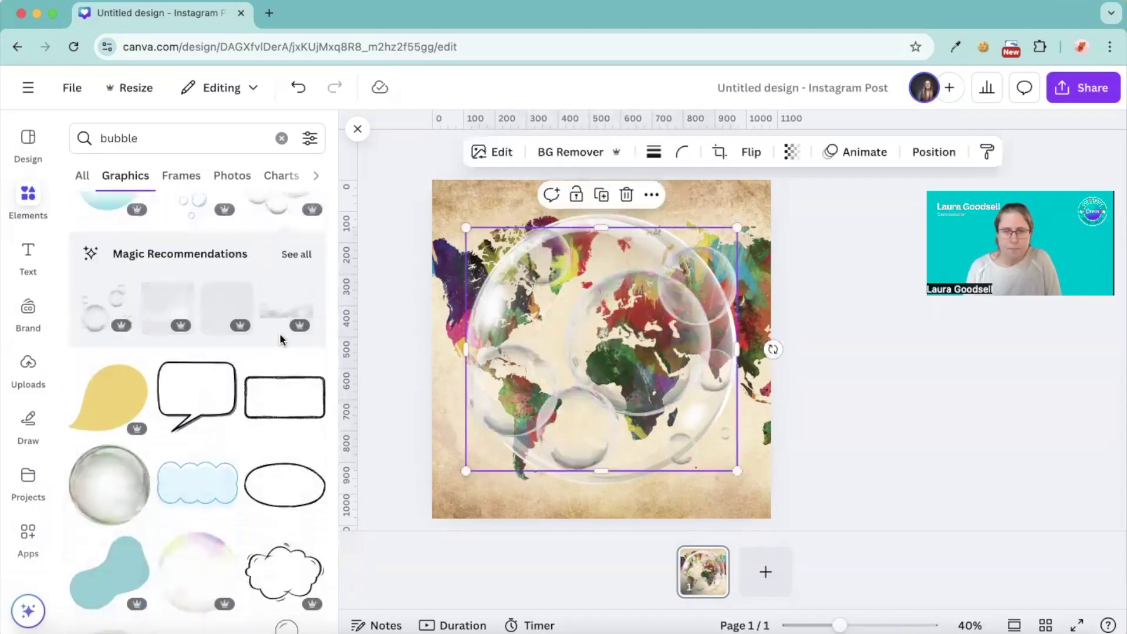
pyautogui.hotkey('ctrl', 'z')
pyautogui.scroll(-4, 103, 290)
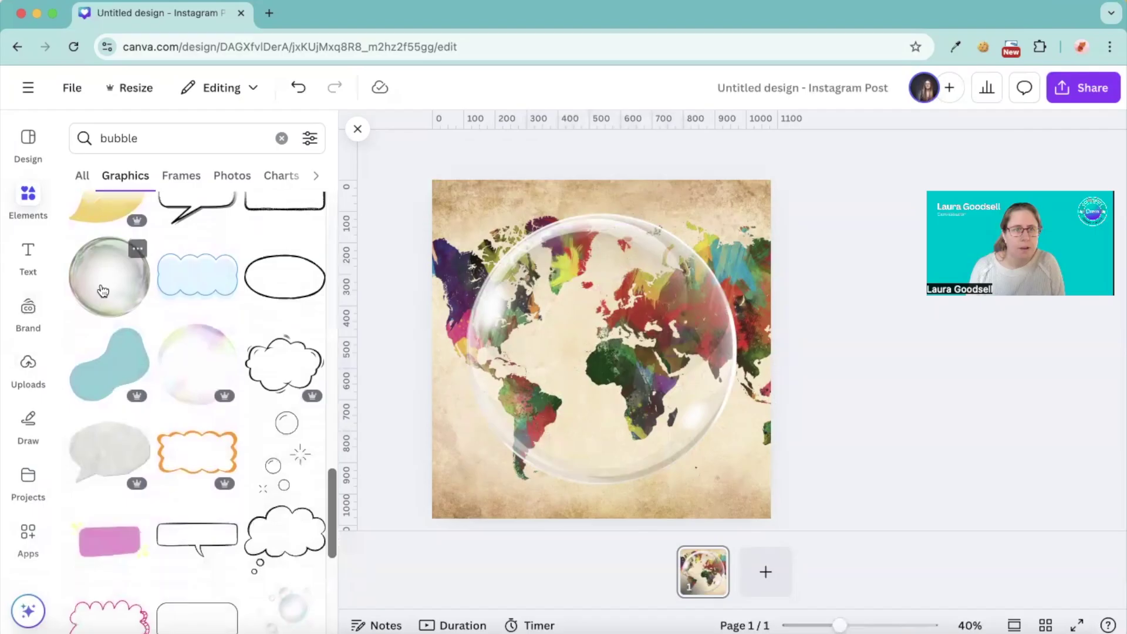
# Add the clear glass bubble graphic to the design and select it
pyautogui.click(102, 291)
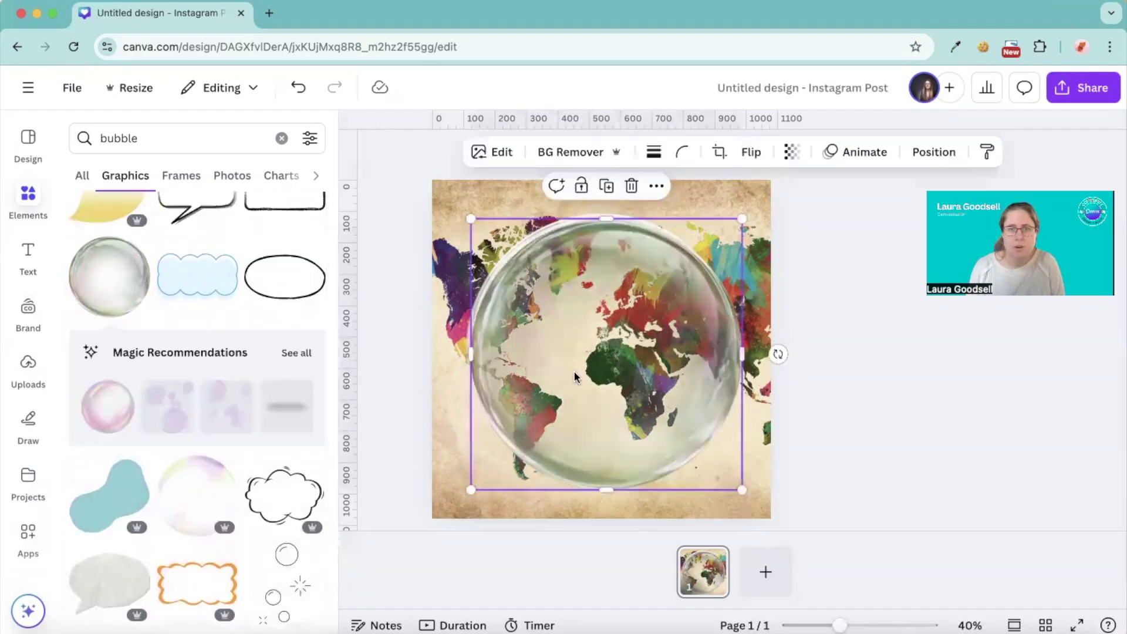
pyautogui.click(425, 361)
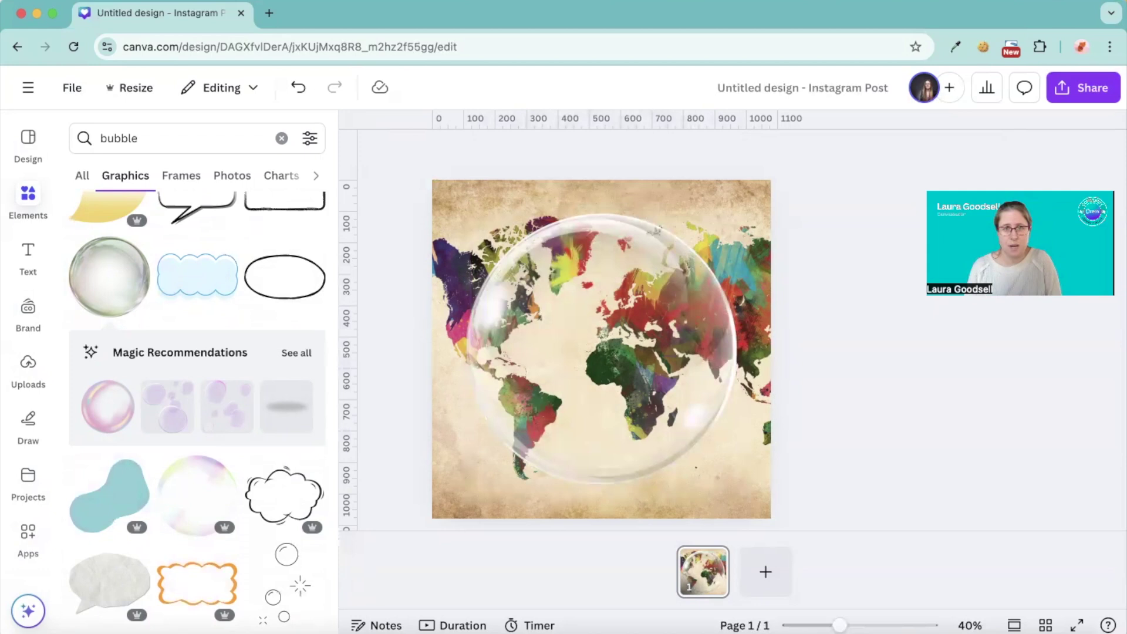
pyautogui.click(610, 325)
# Fully lock the inner map square so it stays put while the bubble is moved
pyautogui.moveTo(611, 324); pyautogui.dragTo(763, 276)
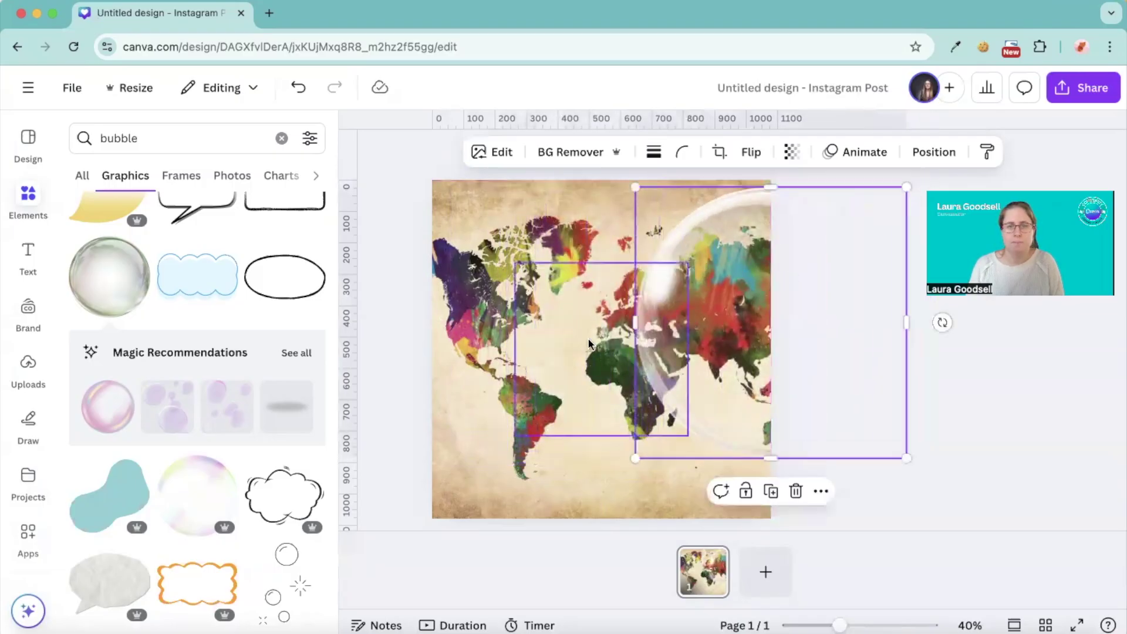
pyautogui.click(589, 343)
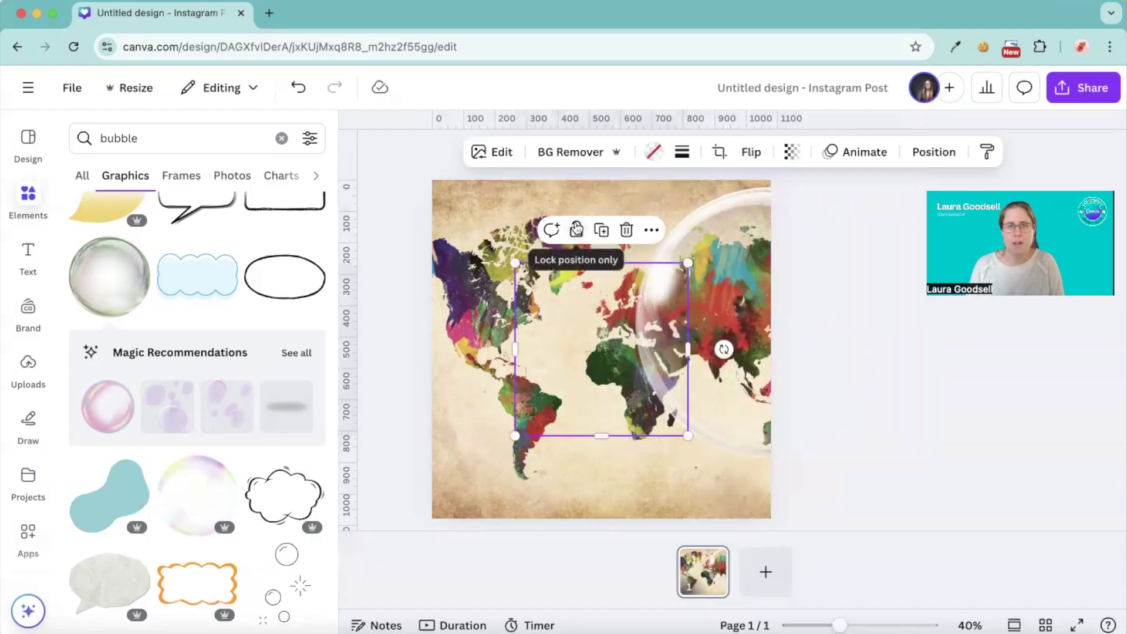
pyautogui.click(575, 229)
pyautogui.moveTo(738, 279); pyautogui.dragTo(690, 286)
pyautogui.click(557, 311)
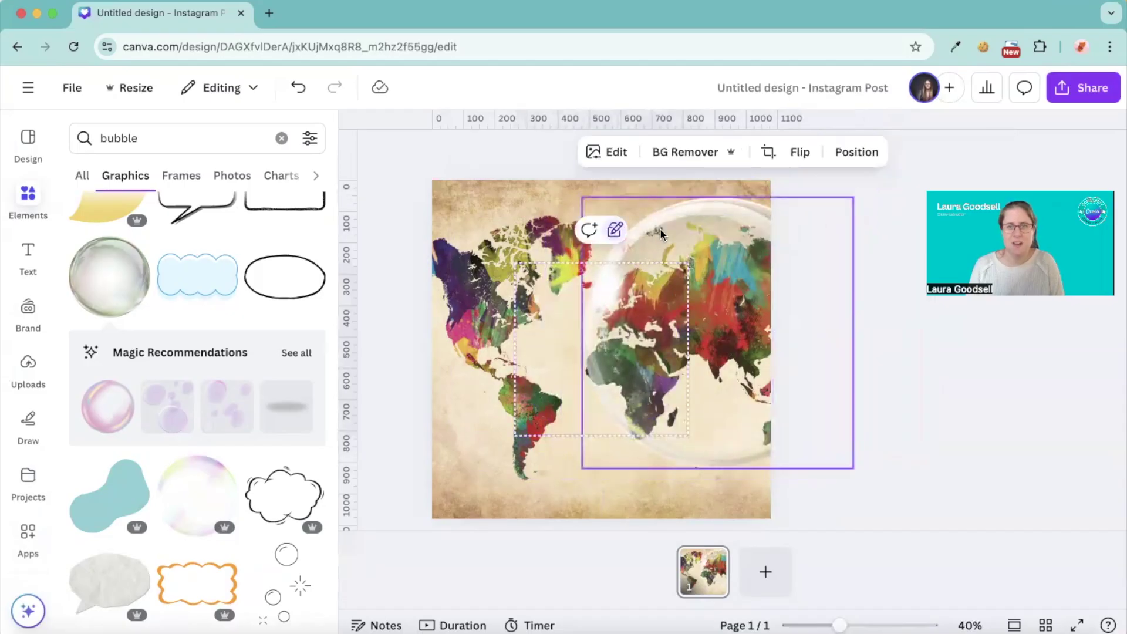
pyautogui.click(613, 231)
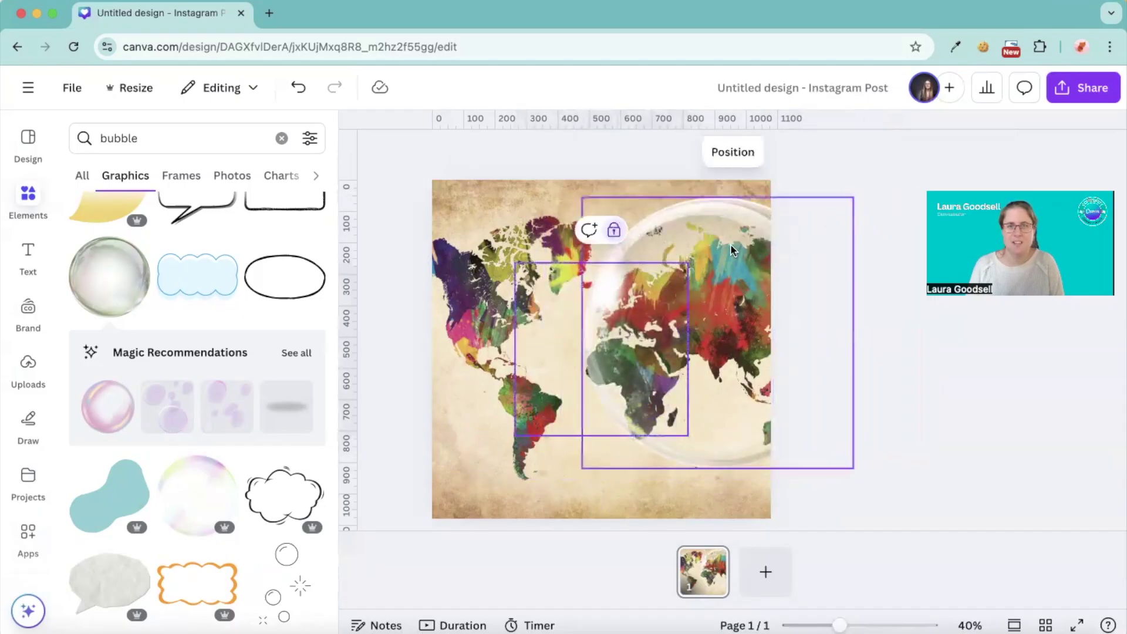
pyautogui.moveTo(730, 244)
pyautogui.mouseDown()
pyautogui.moveTo(645, 271)
pyautogui.moveTo(744, 229)
pyautogui.mouseUp()
pyautogui.click(552, 294)
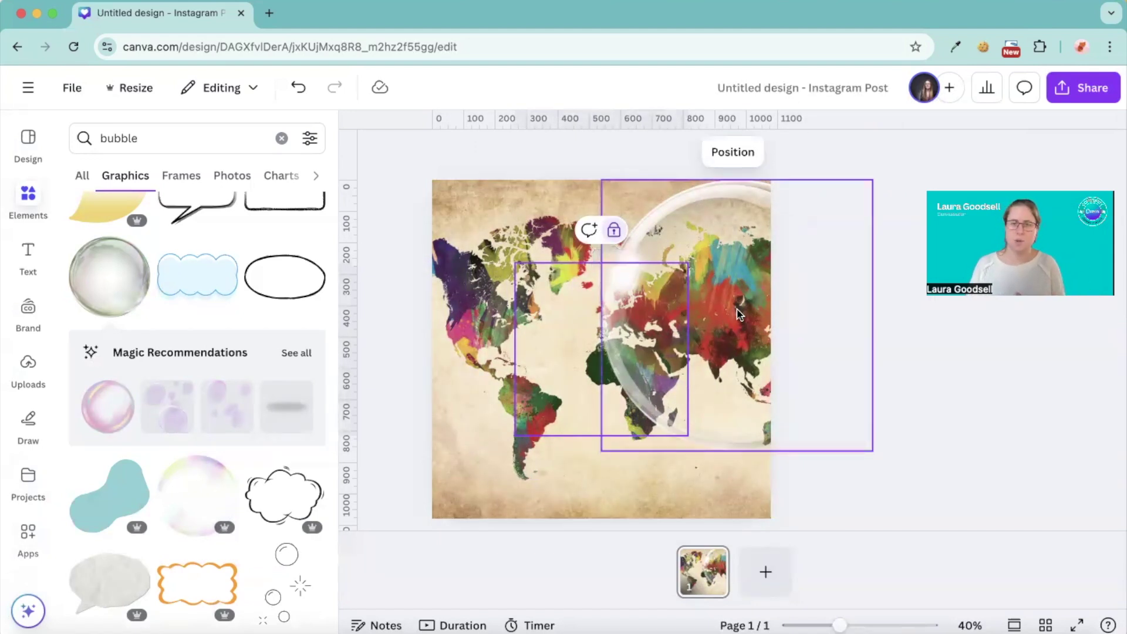
# Move the glass bubble over the map, shrink it from its corner, and centre it
pyautogui.moveTo(738, 314); pyautogui.dragTo(516, 347)
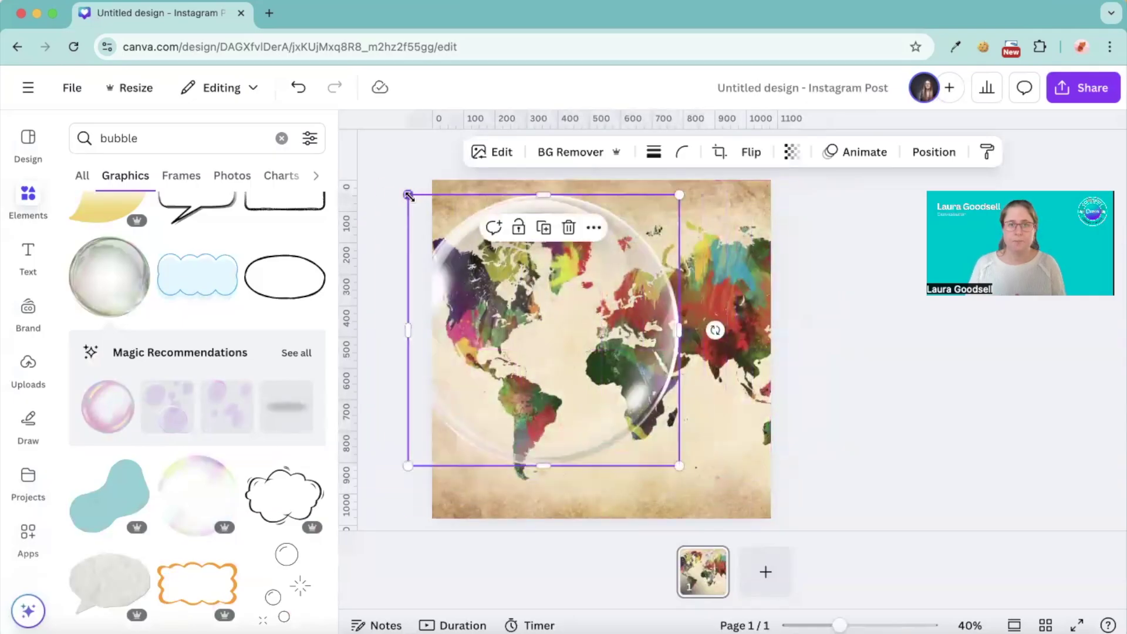
pyautogui.moveTo(409, 196); pyautogui.dragTo(479, 264)
pyautogui.moveTo(545, 283); pyautogui.dragTo(575, 279)
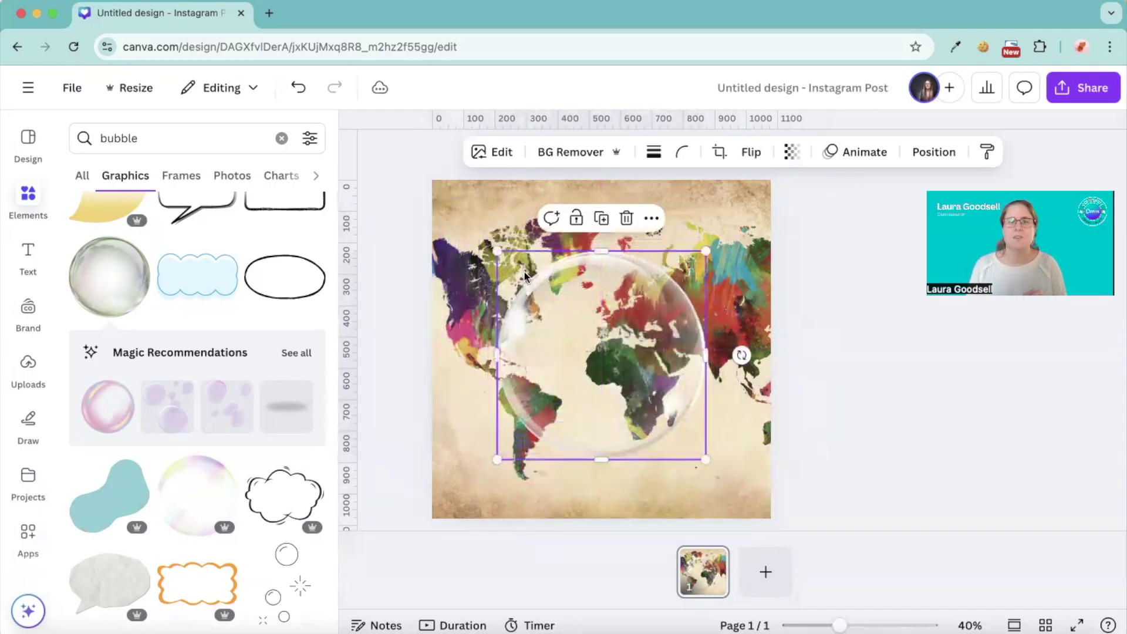
# Apply a whole-image Blur effect at intensity 26 to the background world map
pyautogui.click(461, 222)
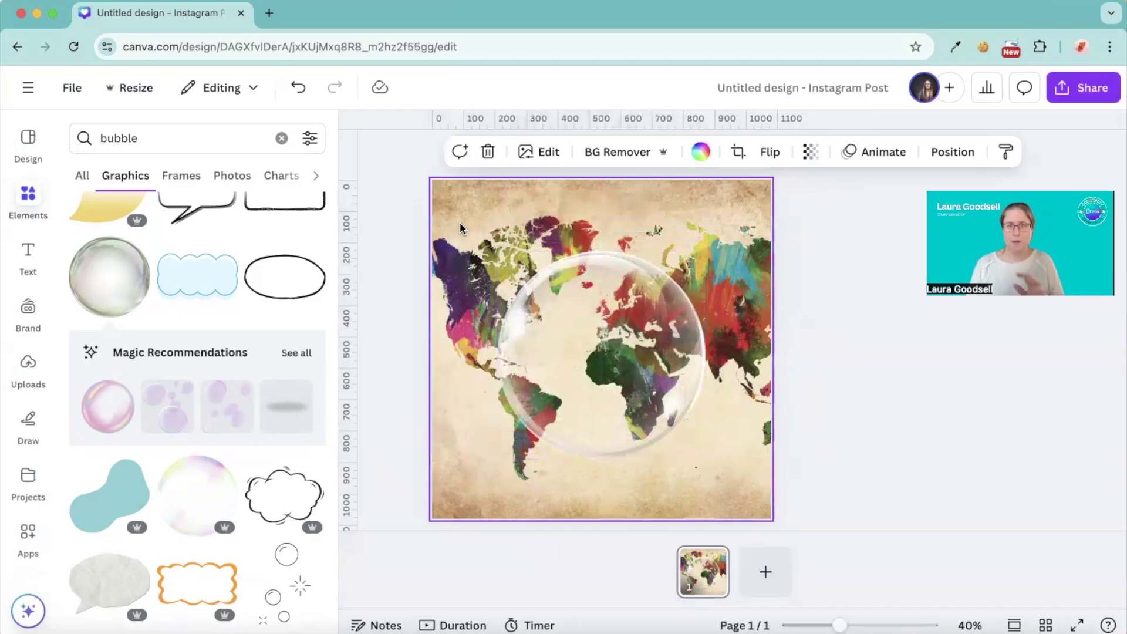
pyautogui.click(535, 154)
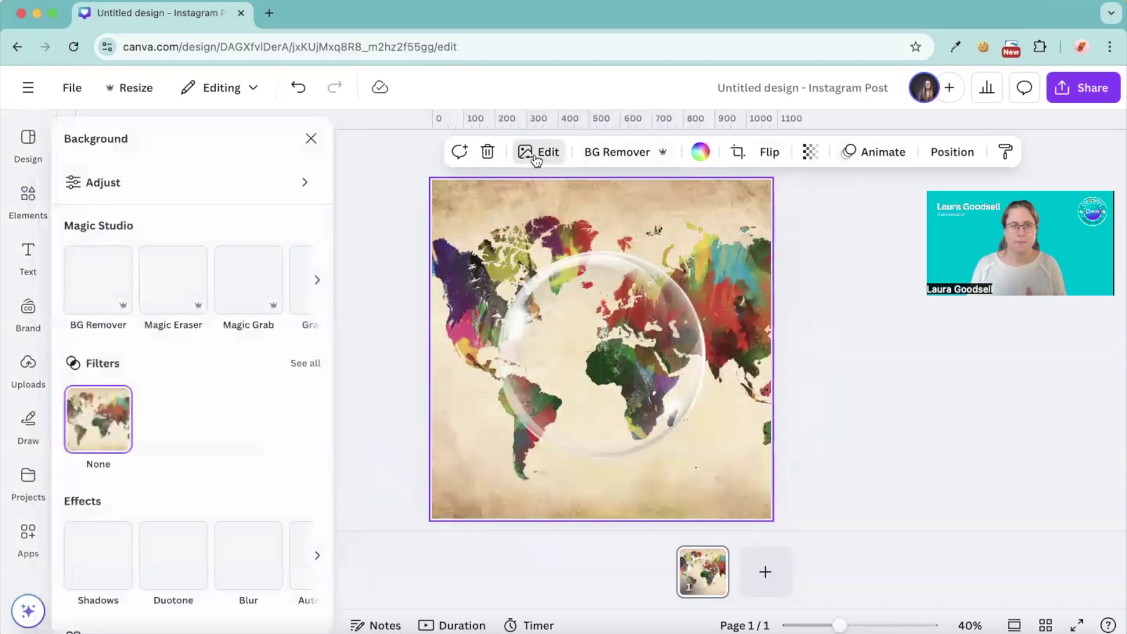
pyautogui.click(262, 557)
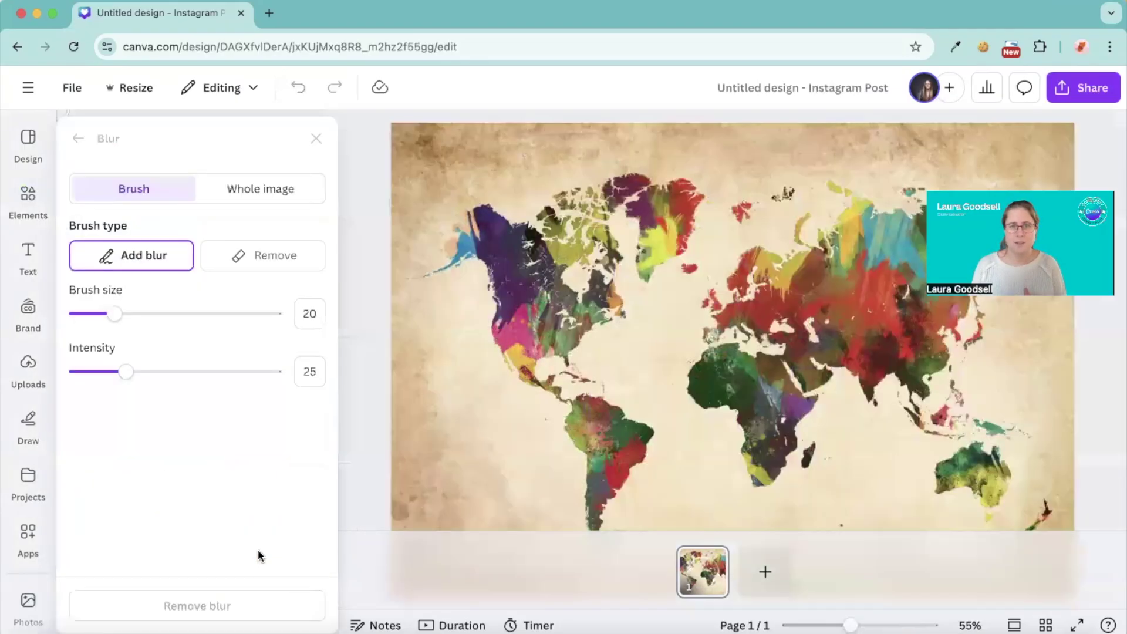
pyautogui.click(249, 188)
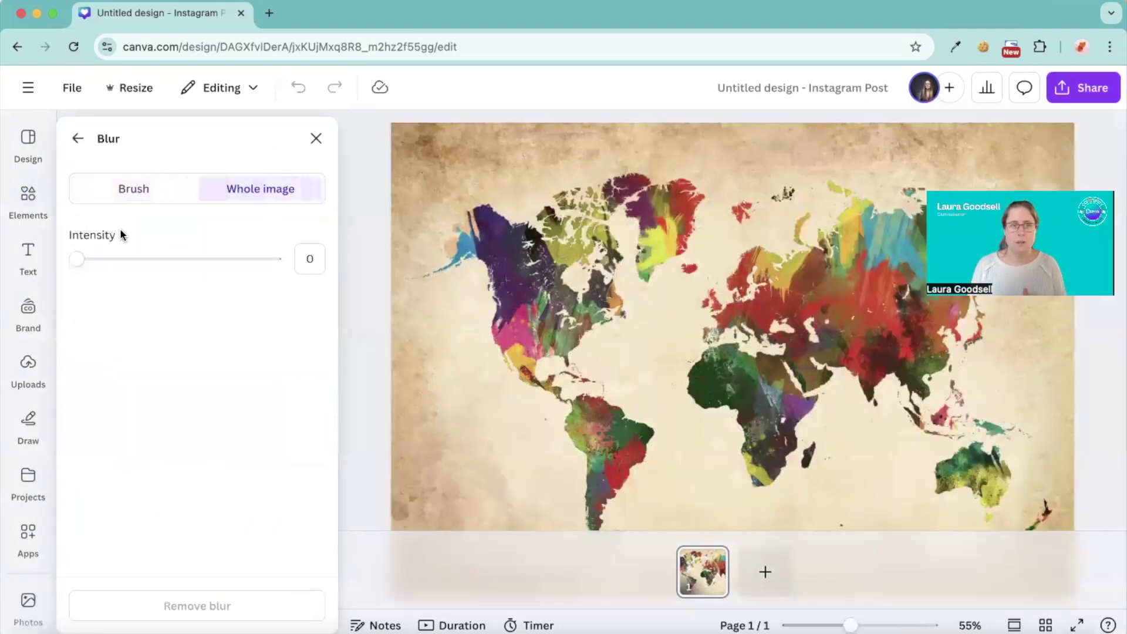
pyautogui.moveTo(76, 259); pyautogui.dragTo(128, 263)
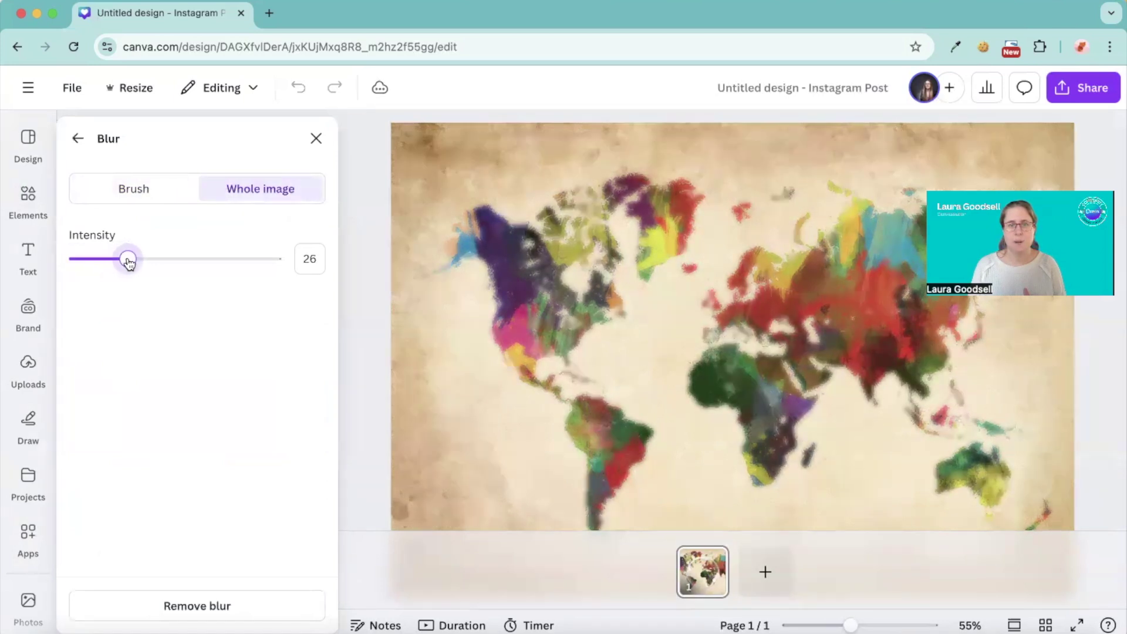
# Close the Edit panel and drag the glass bubble over the sharp square above Africa
pyautogui.click(76, 141)
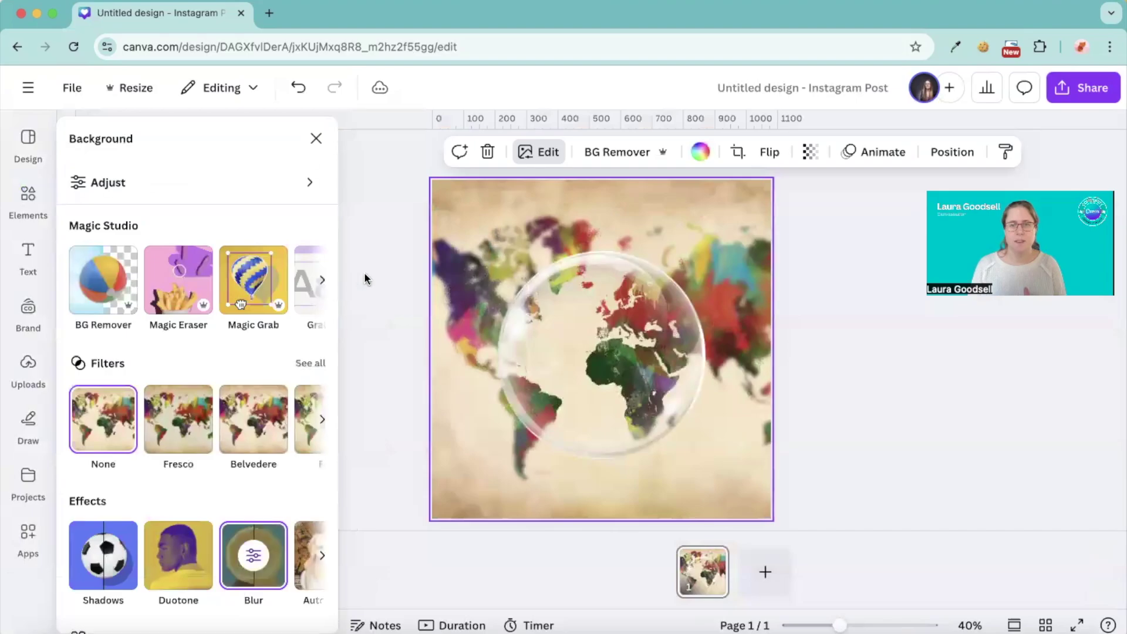
pyautogui.click(547, 337)
pyautogui.moveTo(547, 337); pyautogui.dragTo(689, 513)
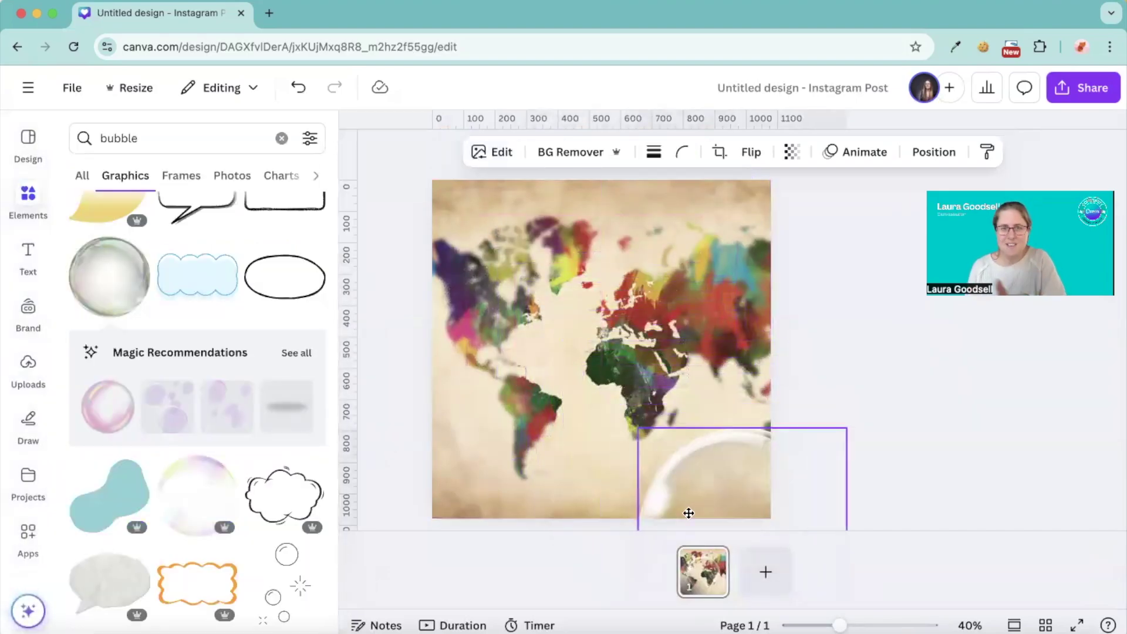
pyautogui.moveTo(689, 513); pyautogui.dragTo(562, 367)
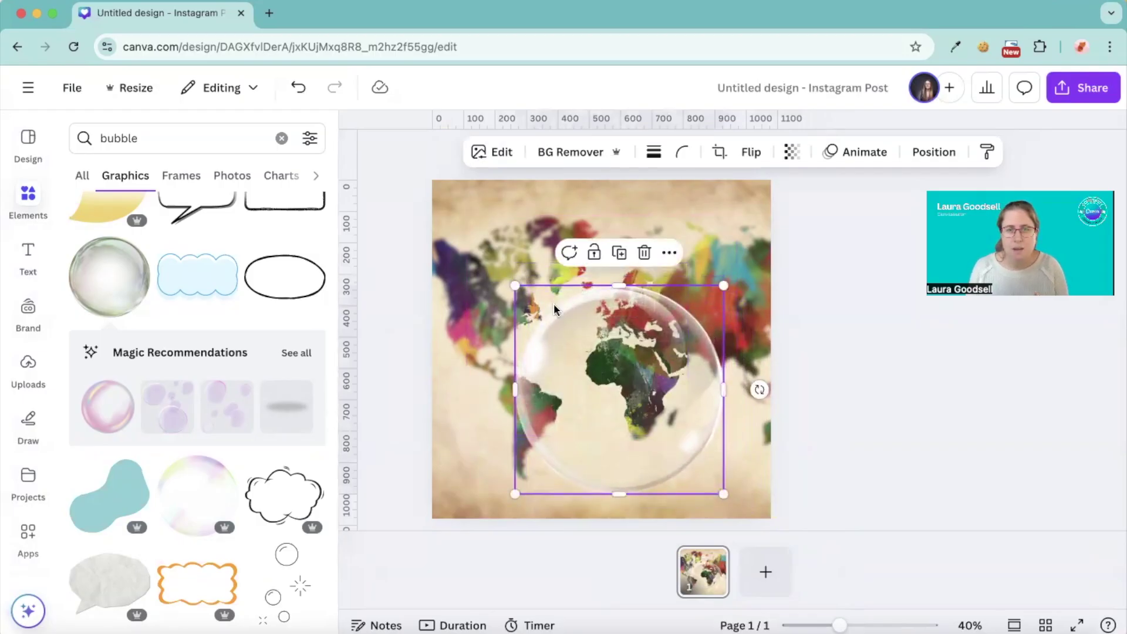
pyautogui.moveTo(561, 318); pyautogui.dragTo(564, 323)
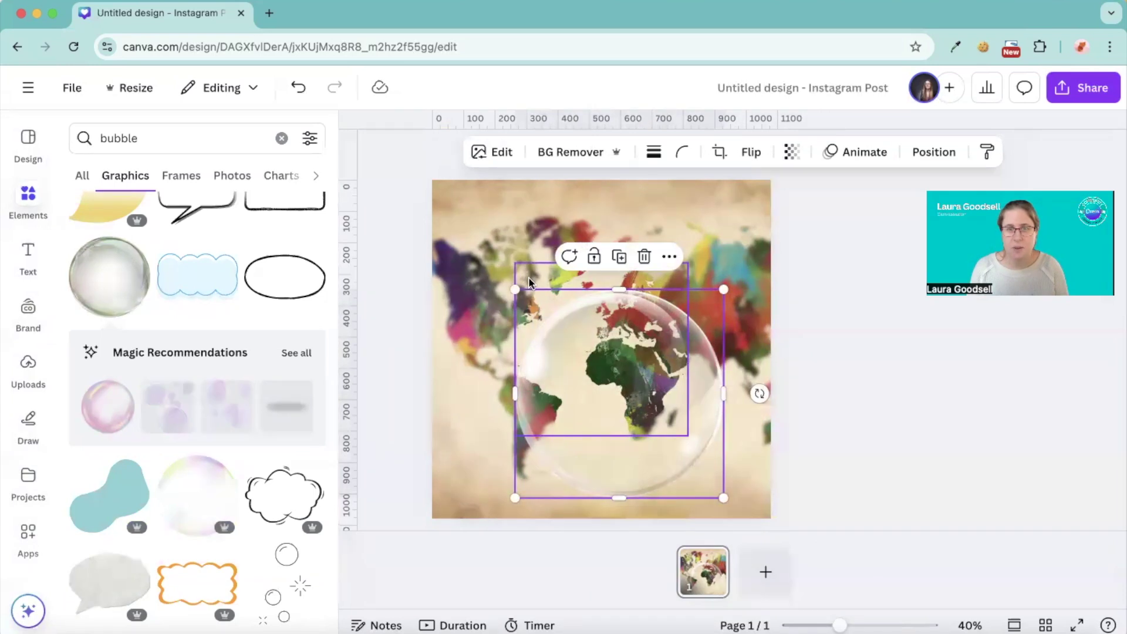
pyautogui.moveTo(537, 308); pyautogui.dragTo(537, 288)
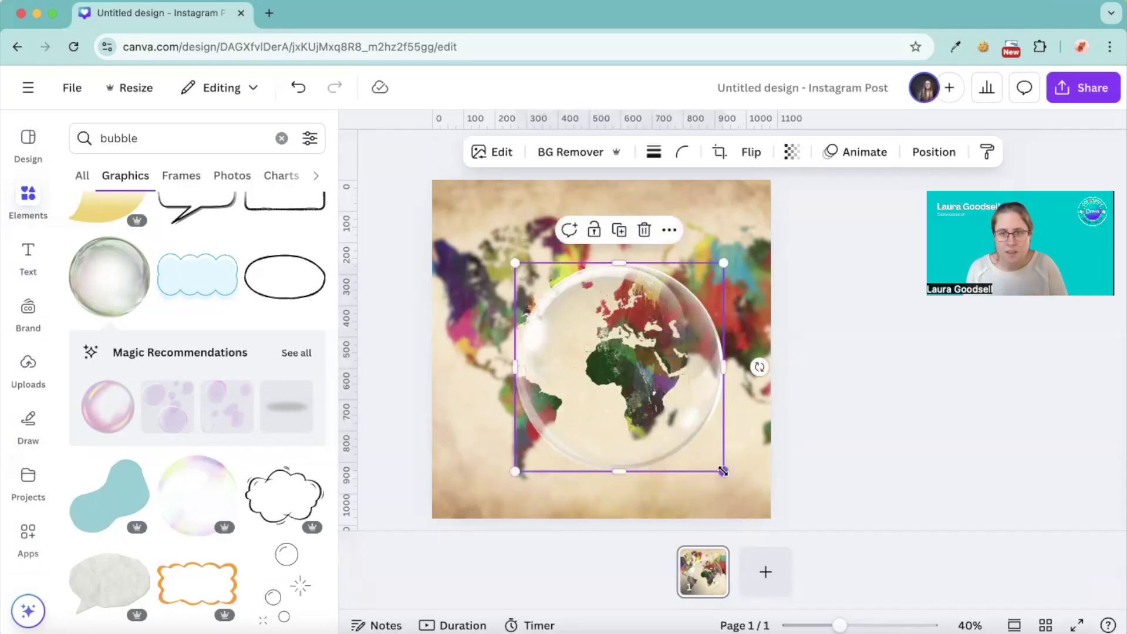
# Shrink the bubble with its corner handle to 551 × 551, then deselect it
pyautogui.moveTo(724, 471); pyautogui.dragTo(691, 436)
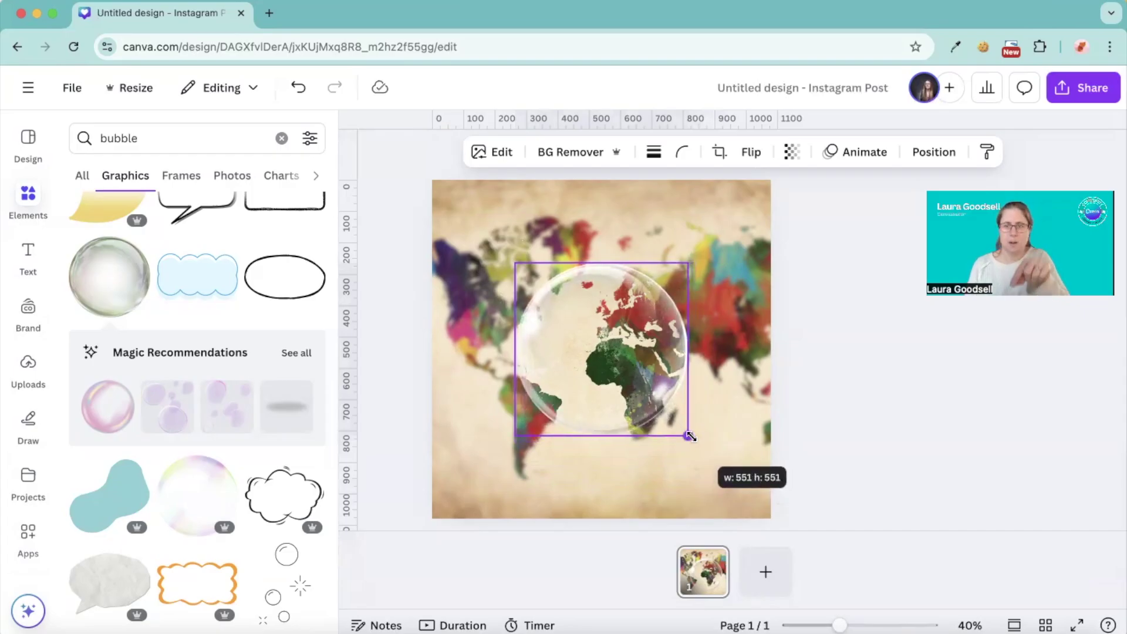
pyautogui.moveTo(691, 436); pyautogui.dragTo(691, 436)
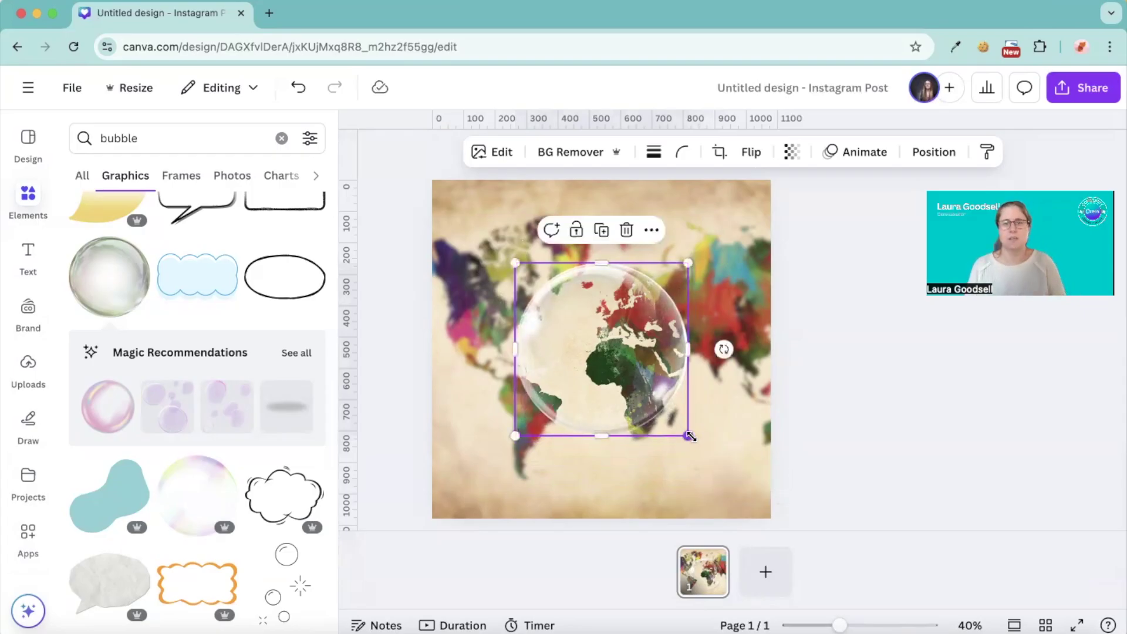
pyautogui.click(829, 364)
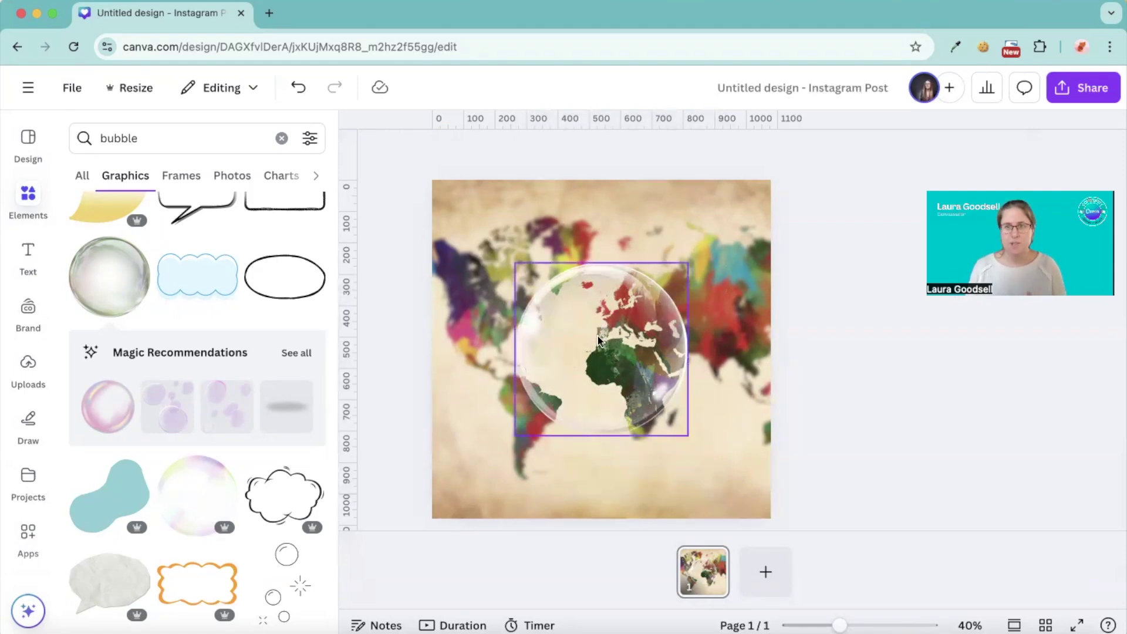
# Drag the glass bubble down and right so it sits over southern Africa
pyautogui.moveTo(579, 329); pyautogui.dragTo(644, 379)
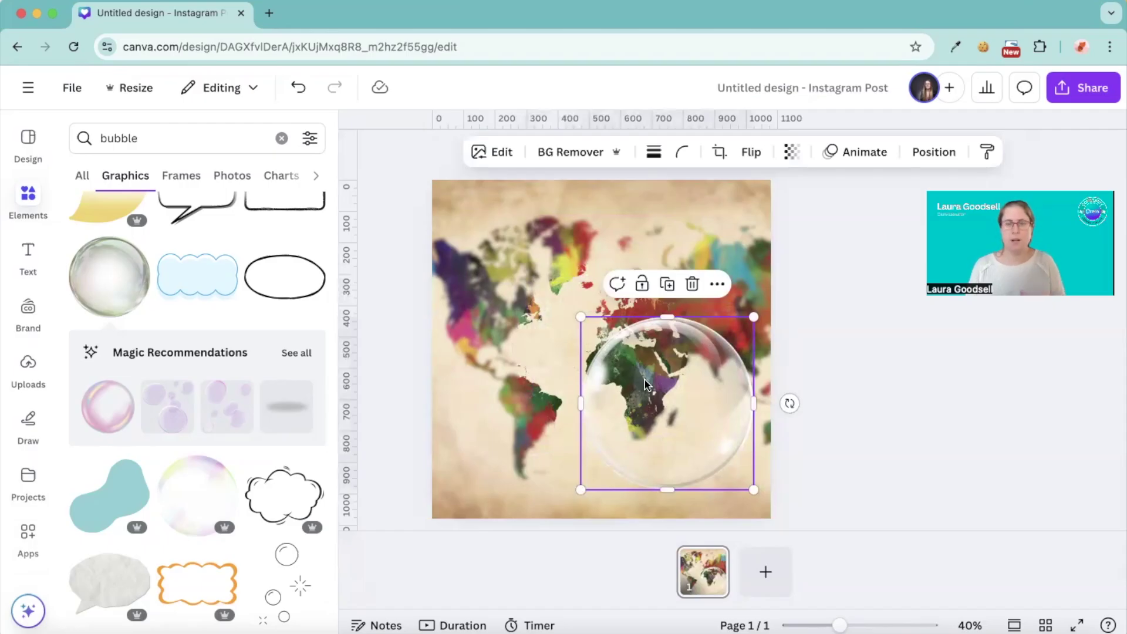
pyautogui.moveTo(601, 316); pyautogui.dragTo(594, 298)
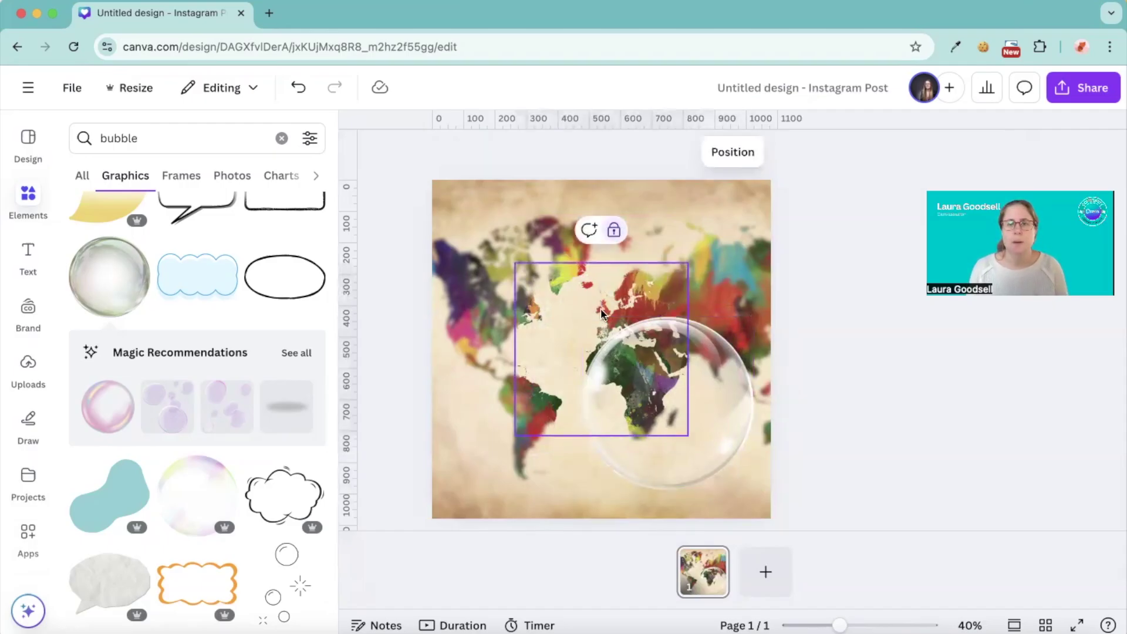
pyautogui.moveTo(601, 314); pyautogui.dragTo(602, 314)
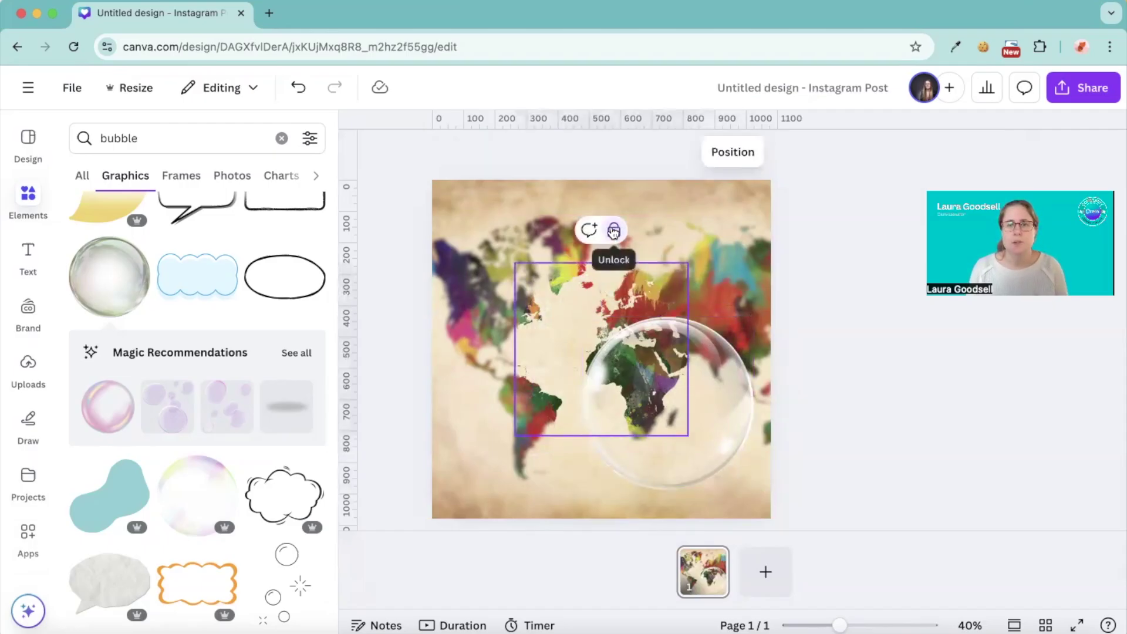
# Enlarge the map inside the circular crop, centre Europe and Africa, and move the bubble toward them
pyautogui.doubleClick(591, 303)
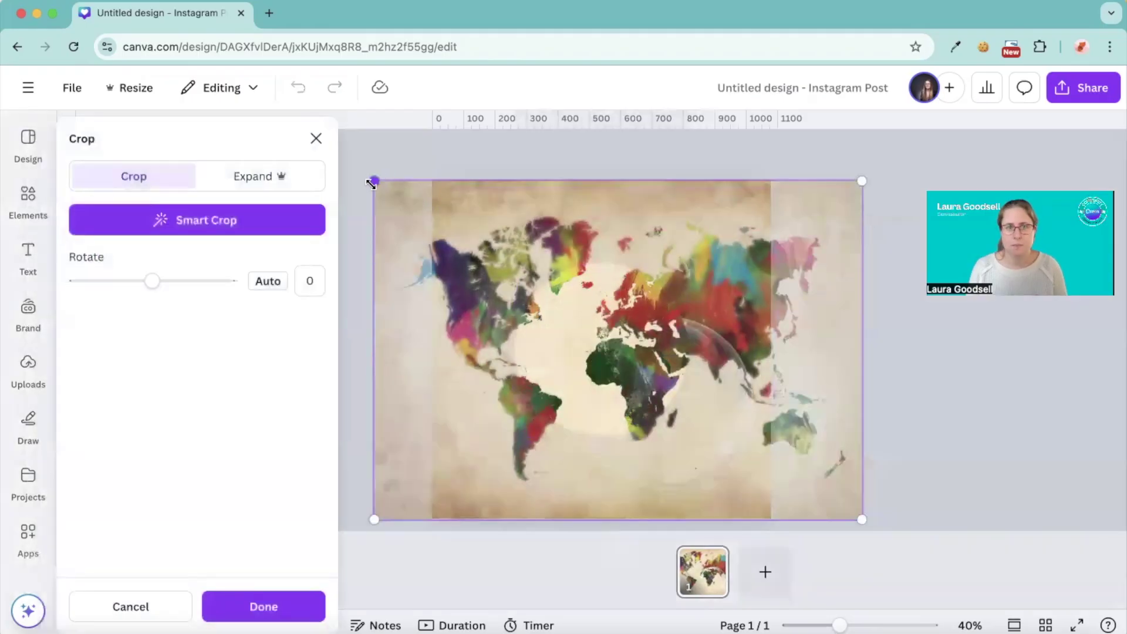
pyautogui.moveTo(371, 184); pyautogui.dragTo(269, 101)
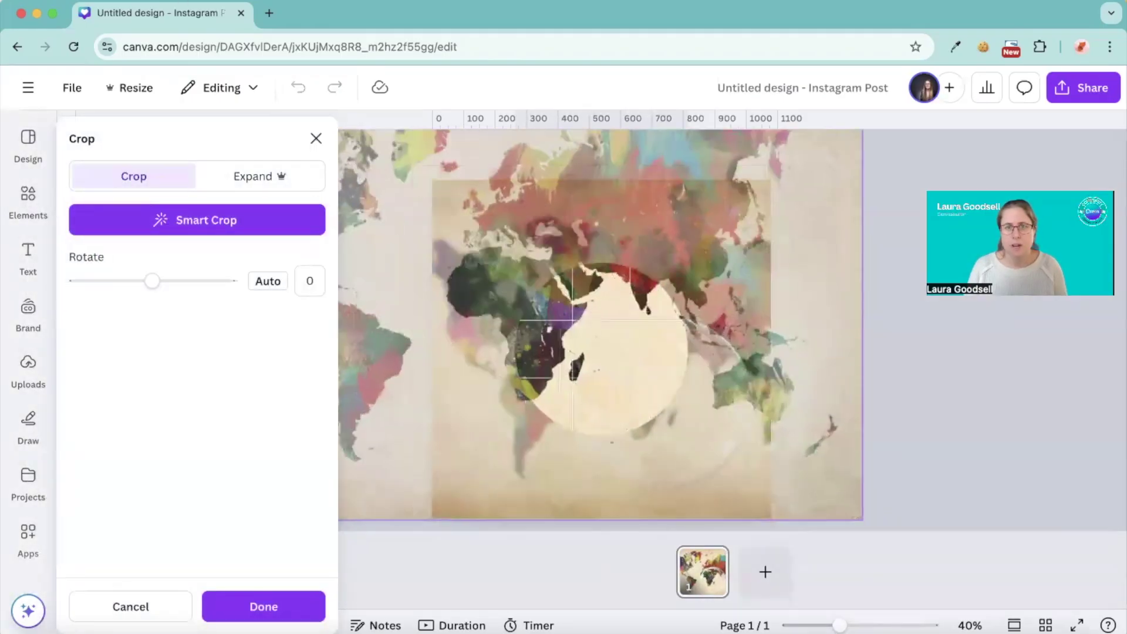
pyautogui.moveTo(599, 337); pyautogui.dragTo(704, 428)
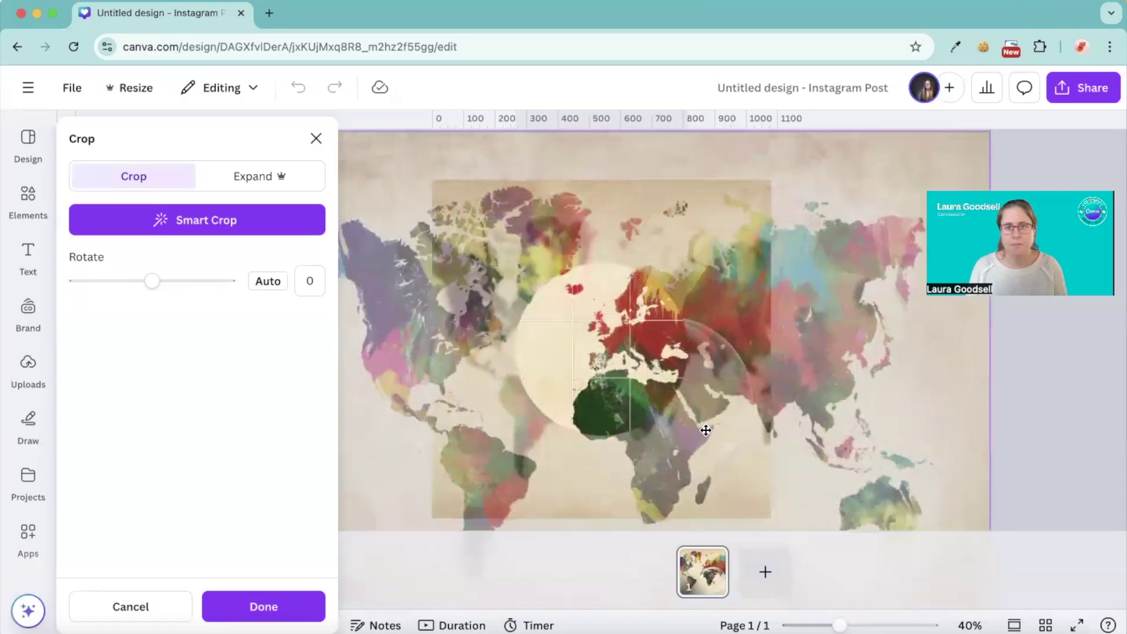
pyautogui.moveTo(991, 133); pyautogui.dragTo(1074, 94)
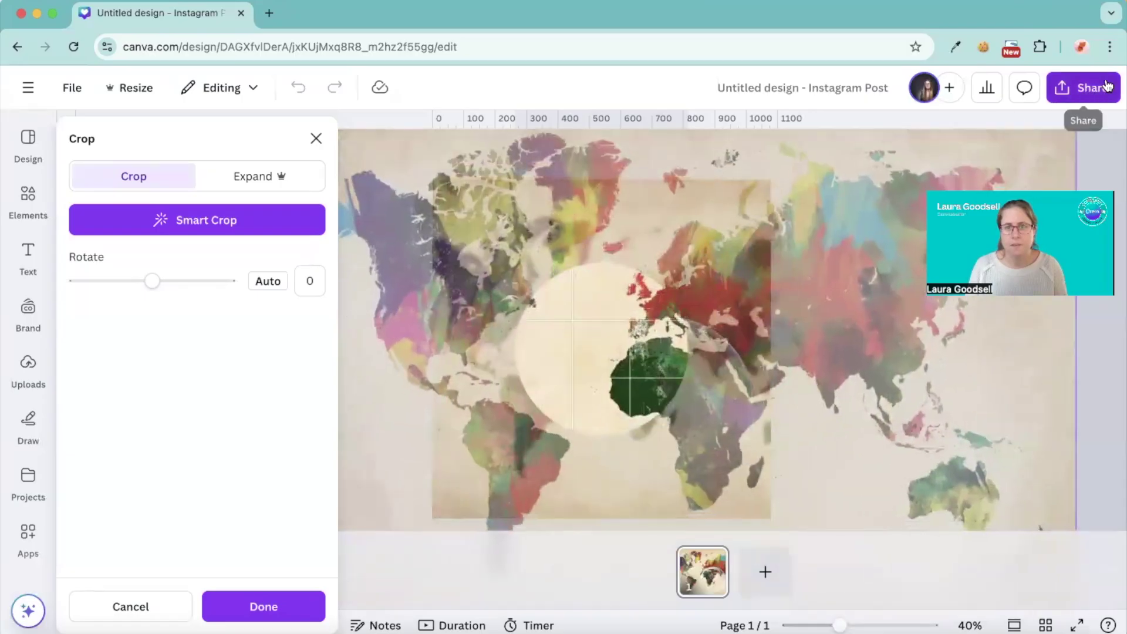
pyautogui.moveTo(634, 322); pyautogui.dragTo(558, 355)
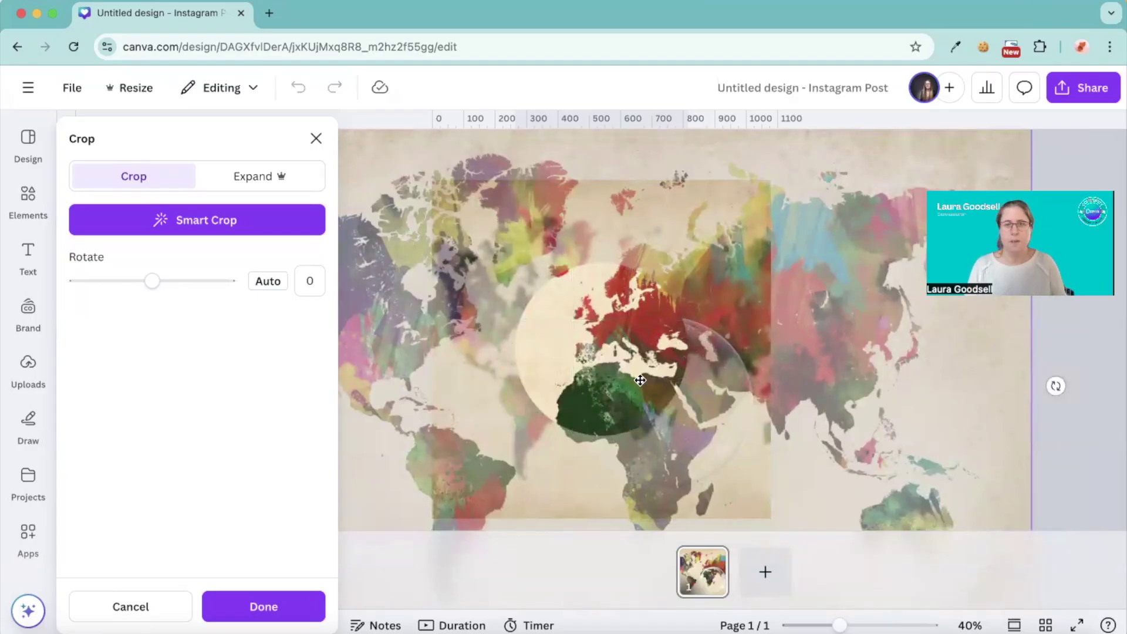
pyautogui.click(1045, 351)
pyautogui.moveTo(620, 366); pyautogui.dragTo(705, 455)
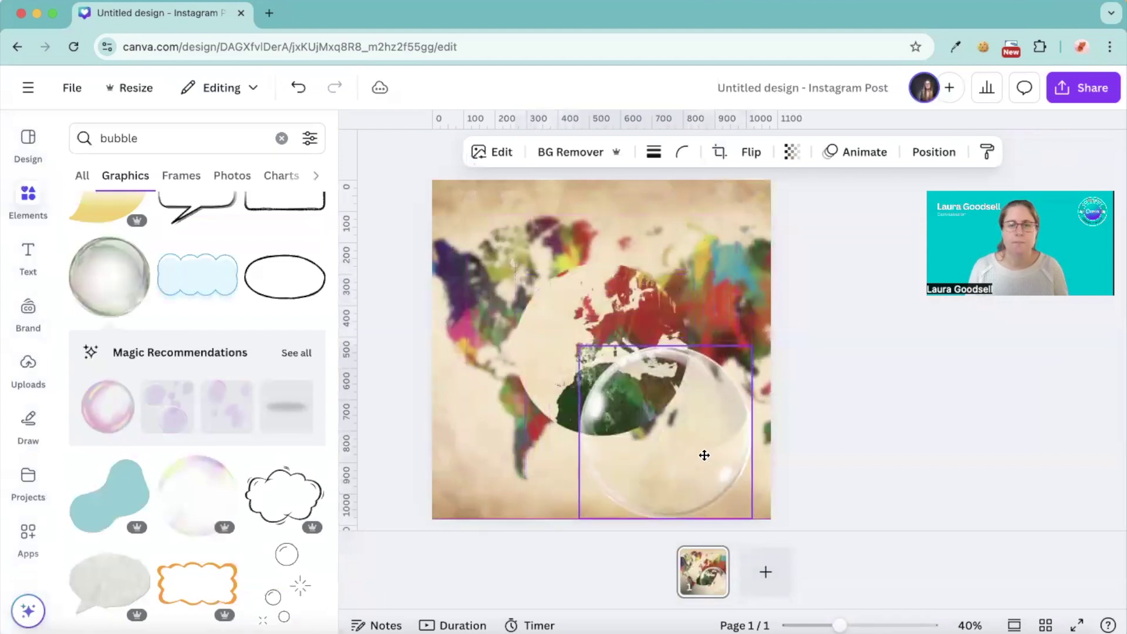
# Lock the circular map's position and drag the glass bubble onto it
pyautogui.click(558, 334)
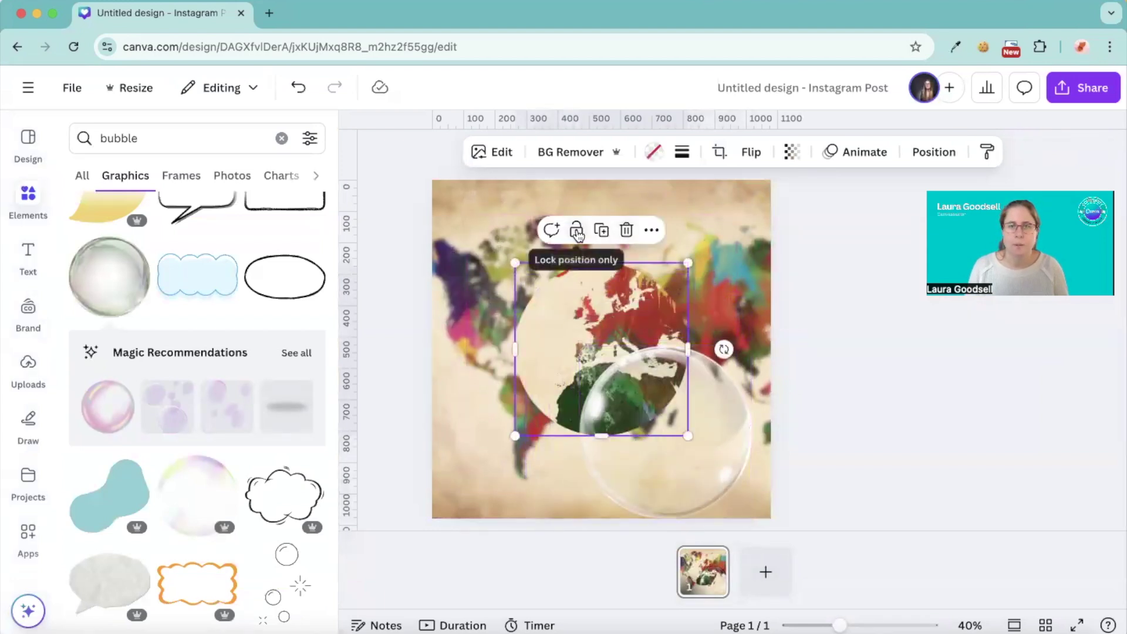
pyautogui.click(577, 232)
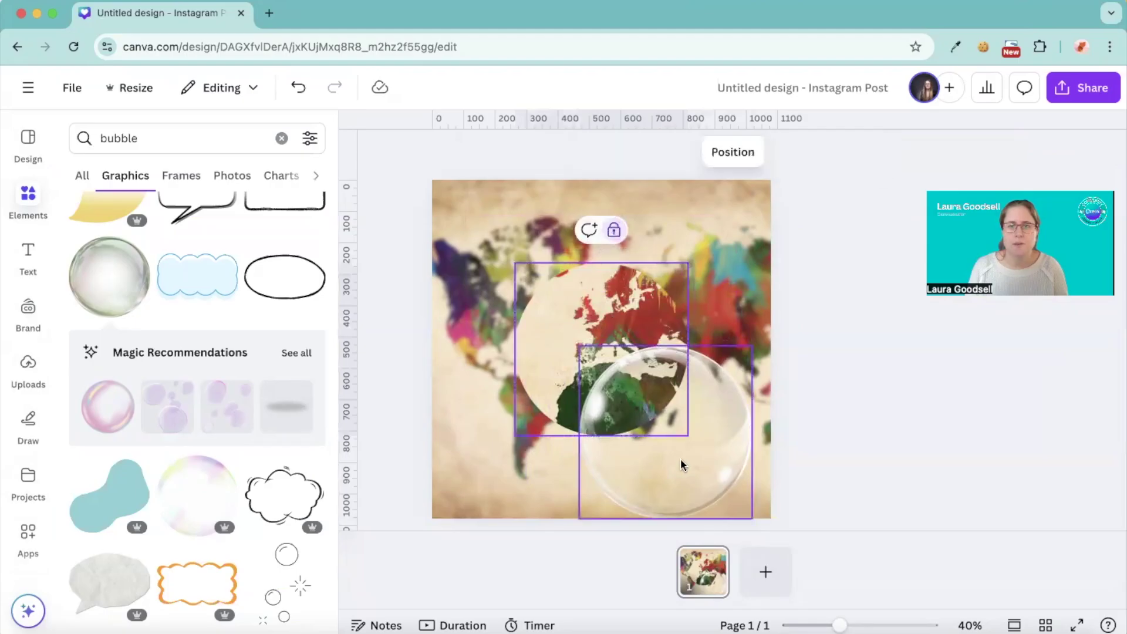
pyautogui.moveTo(681, 464); pyautogui.dragTo(621, 377)
pyautogui.click(738, 409)
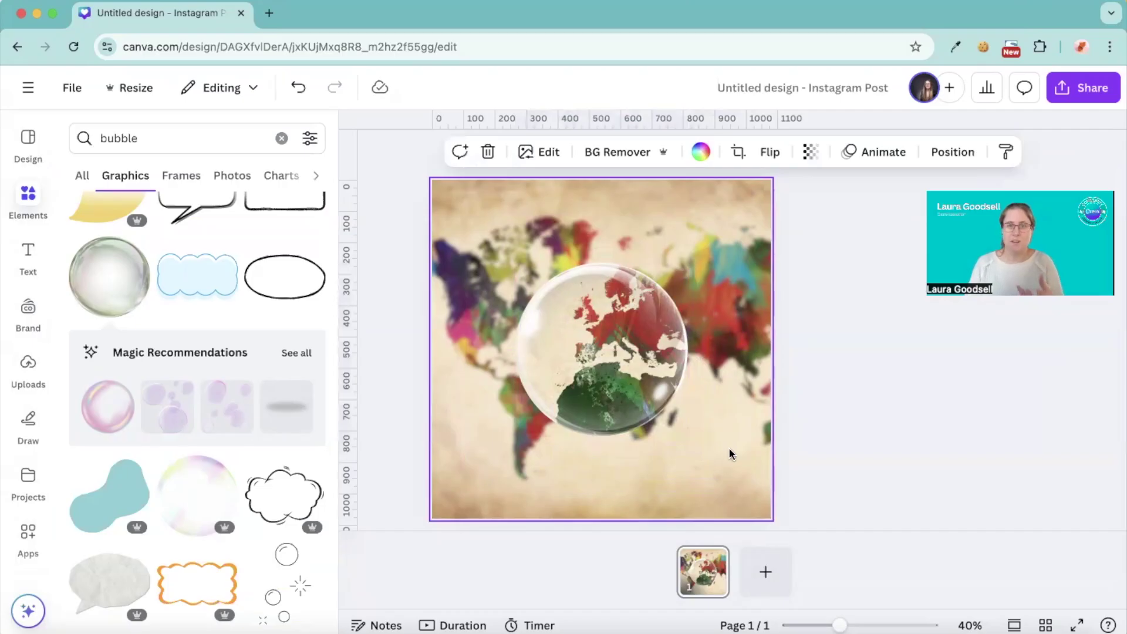
# Search Elements for 'magnif' and add the white-handled magnifying glass, discarding the grey one
pyautogui.click(174, 140)
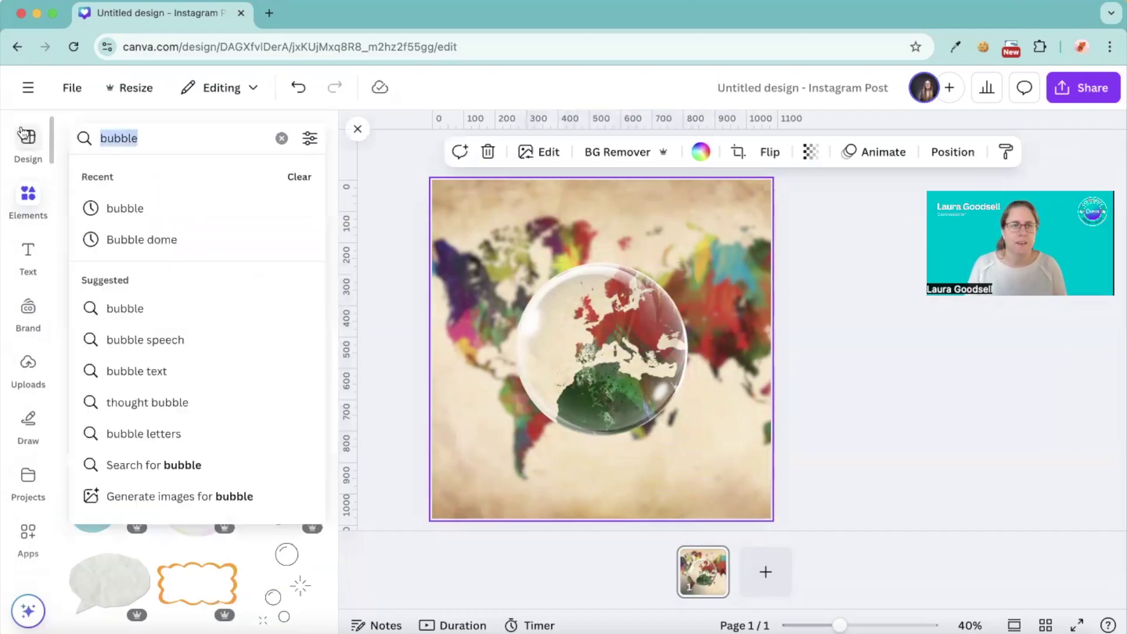
pyautogui.write('ma')
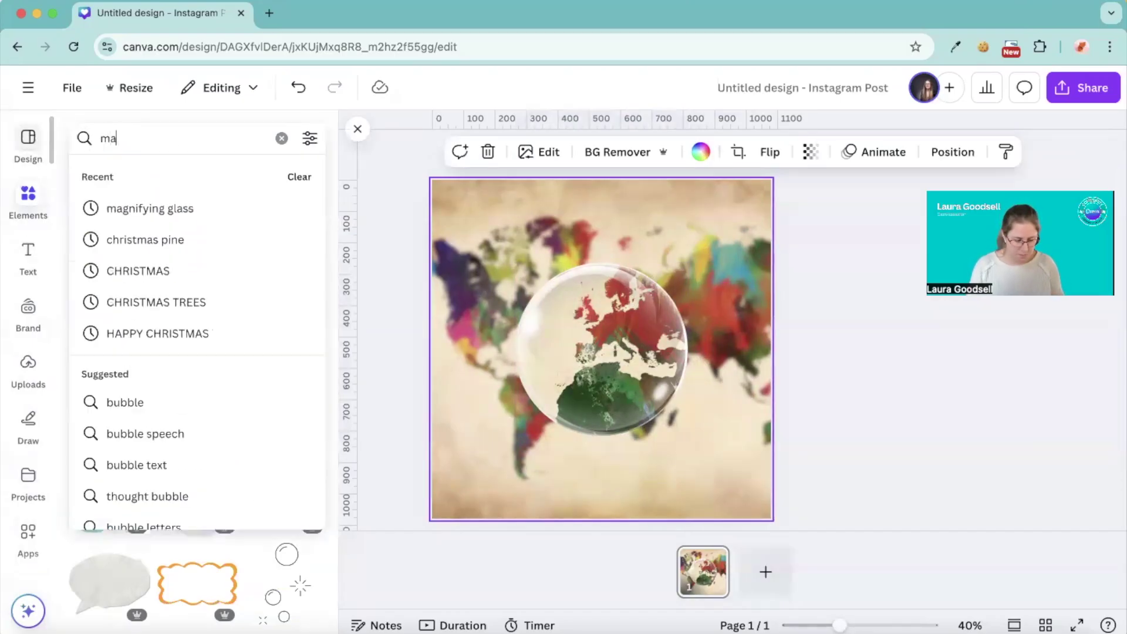
pyautogui.write('gnif')
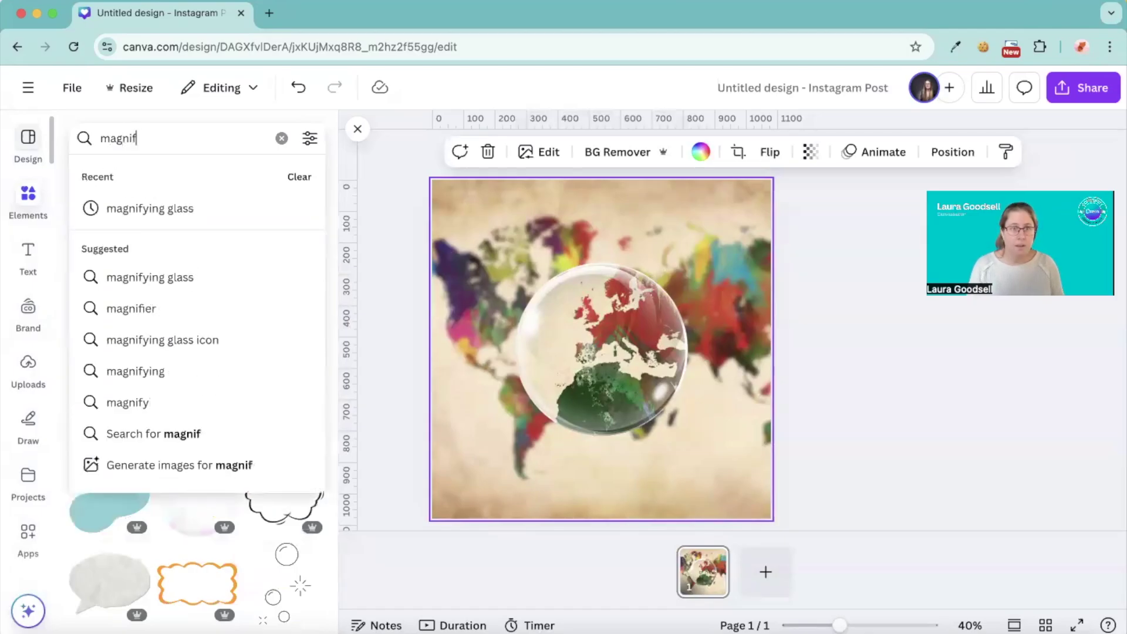
pyautogui.click(126, 208)
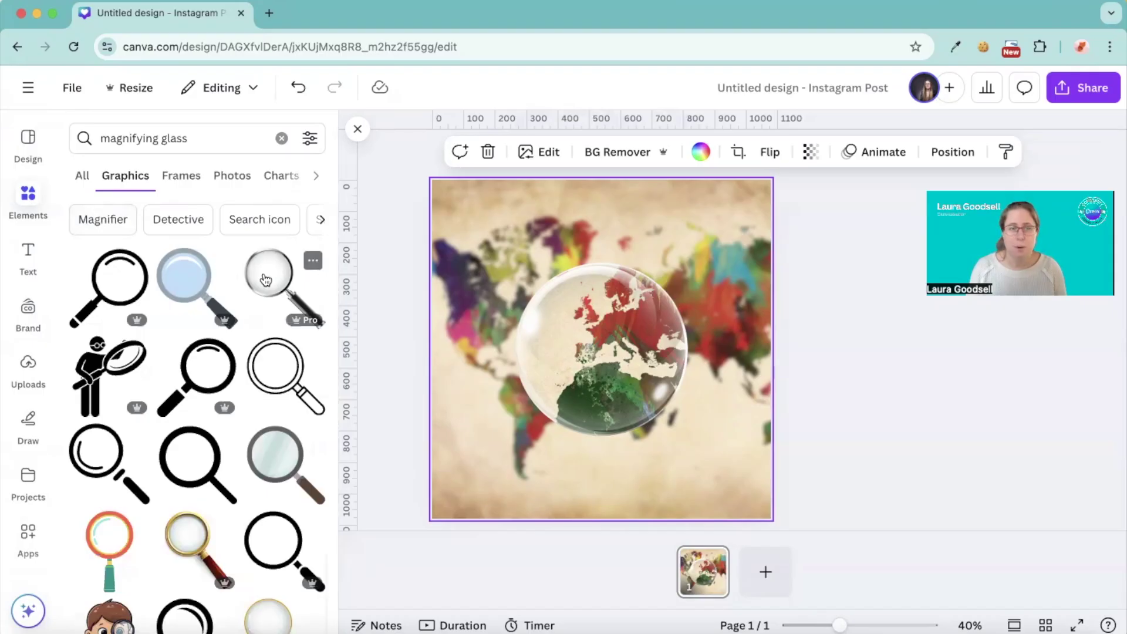
pyautogui.click(287, 462)
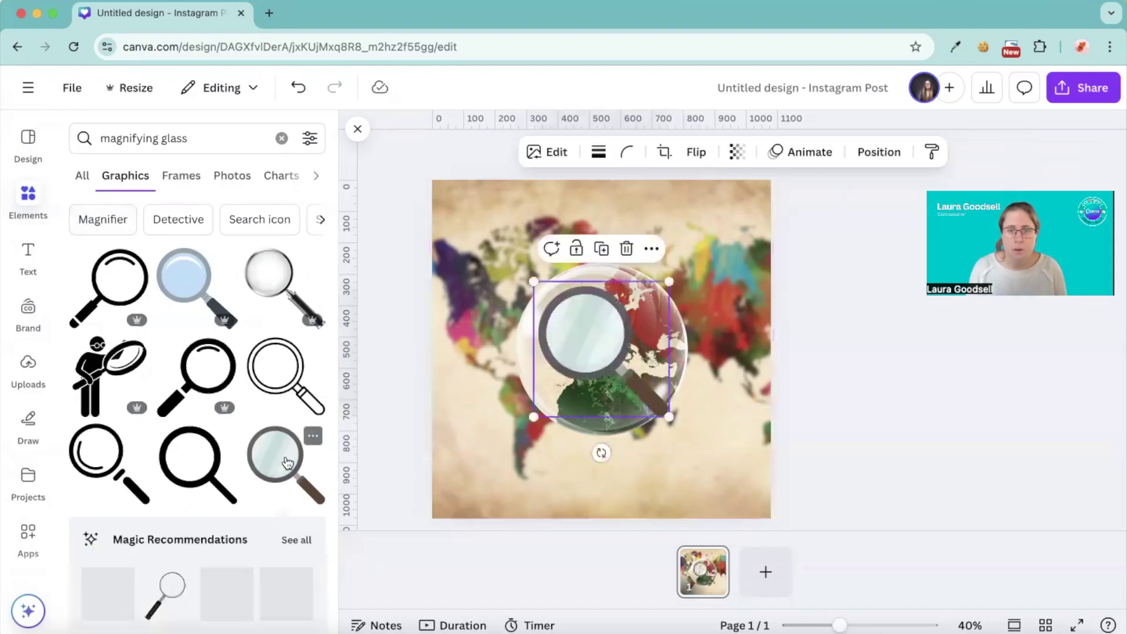
pyautogui.press('Delete')
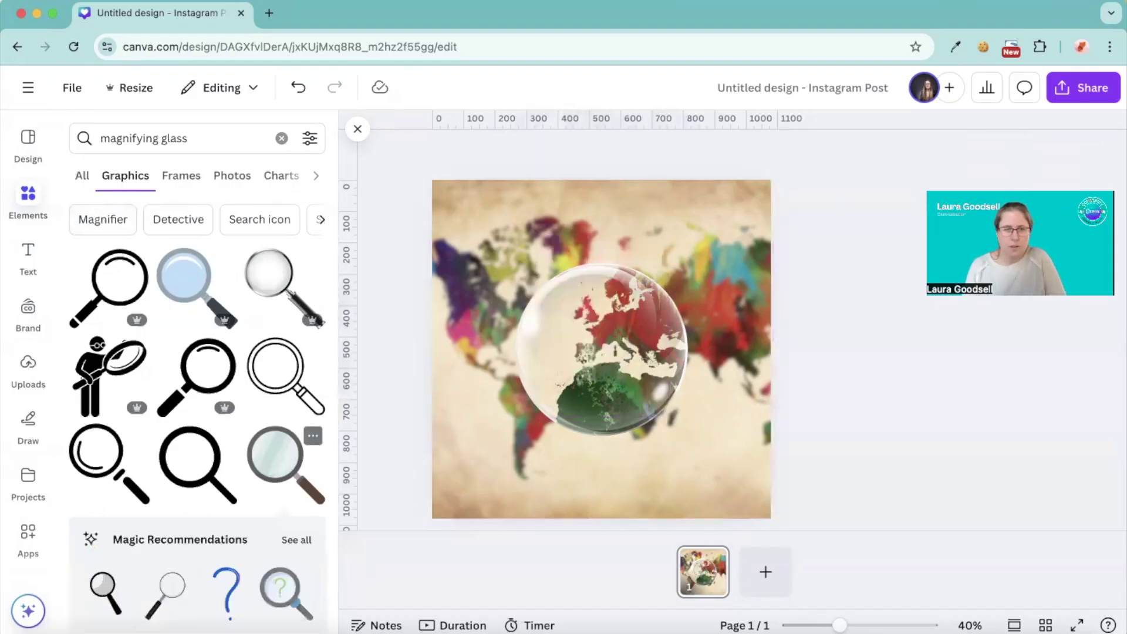
pyautogui.click(277, 278)
# Move and enlarge the magnifier until its lens frames the Europe-and-Africa circle
pyautogui.moveTo(660, 330); pyautogui.dragTo(791, 339)
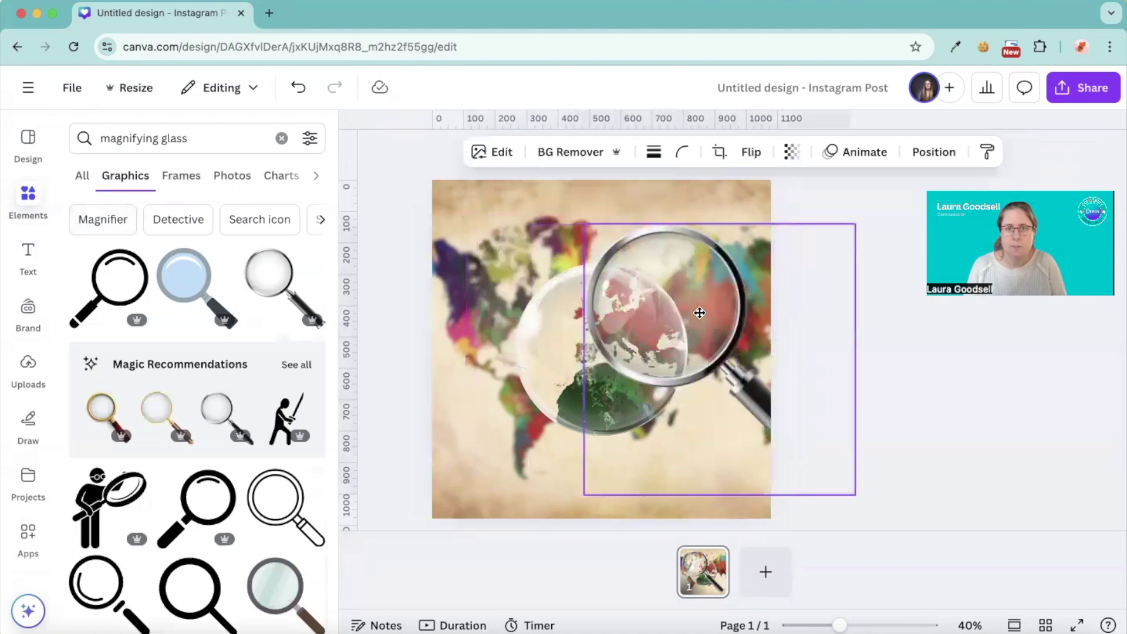
pyautogui.press('Escape')
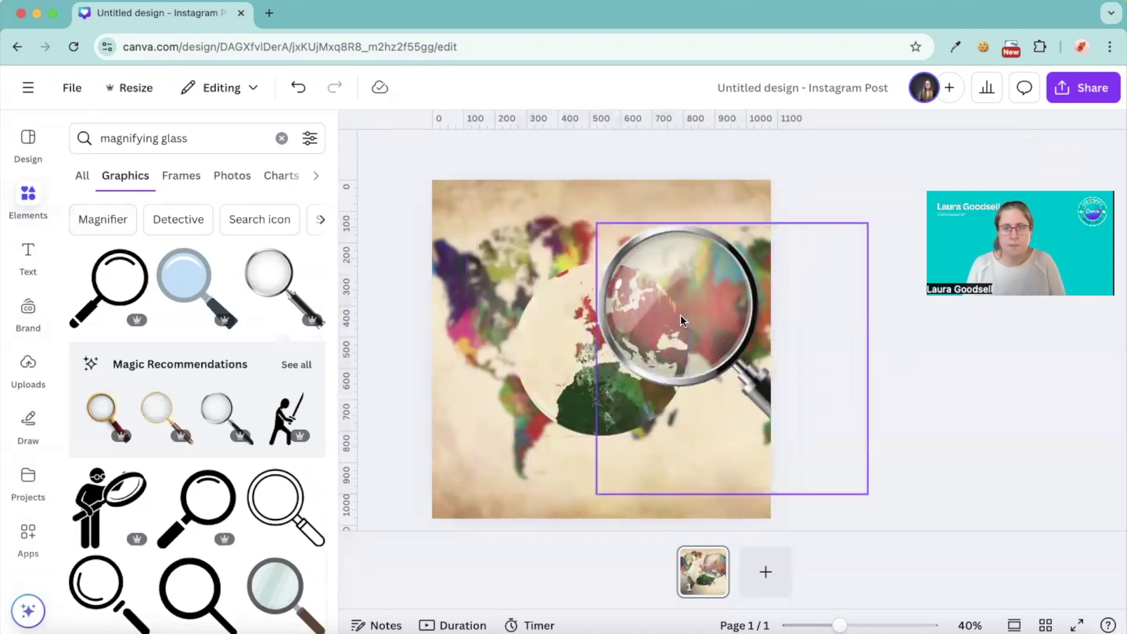
pyautogui.moveTo(711, 311); pyautogui.dragTo(630, 351)
pyautogui.moveTo(520, 257); pyautogui.dragTo(497, 239)
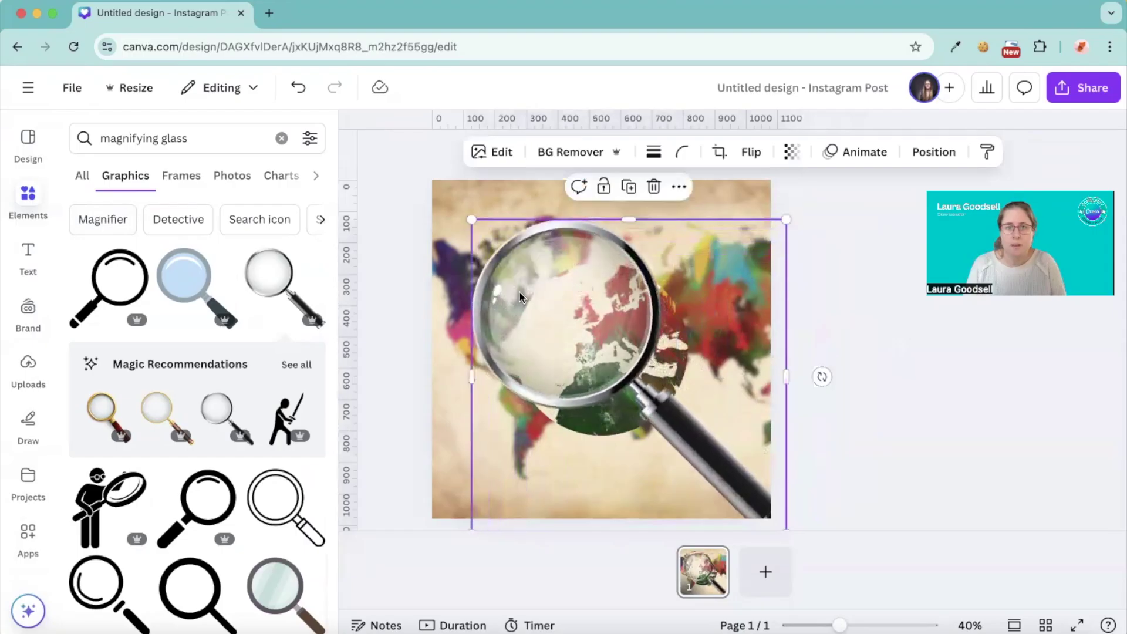
pyautogui.moveTo(542, 316); pyautogui.dragTo(557, 336)
pyautogui.click(409, 338)
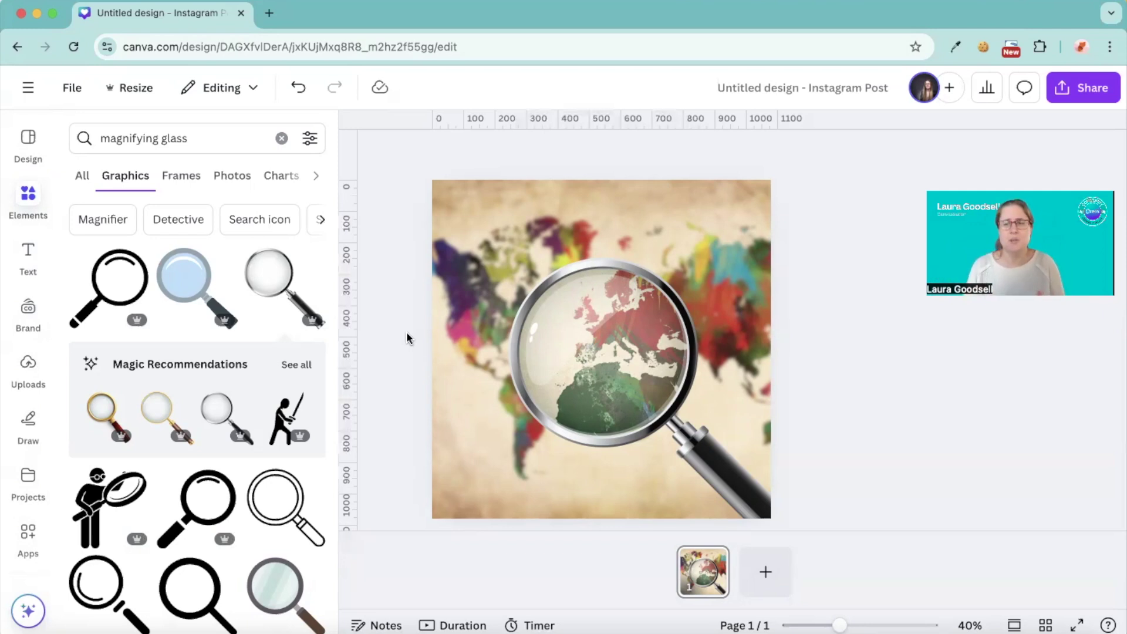
# Restore the browser to full screen and open the sunset example design from Canva Home
pyautogui.moveTo(183, 13); pyautogui.dragTo(189, 84)
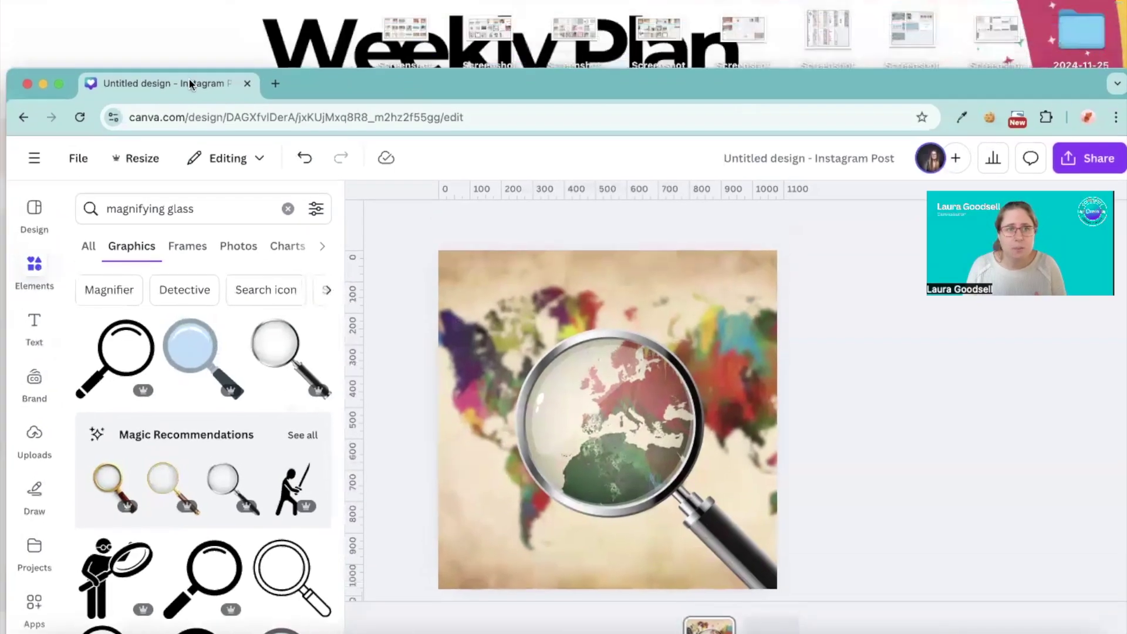
pyautogui.doubleClick(409, 80)
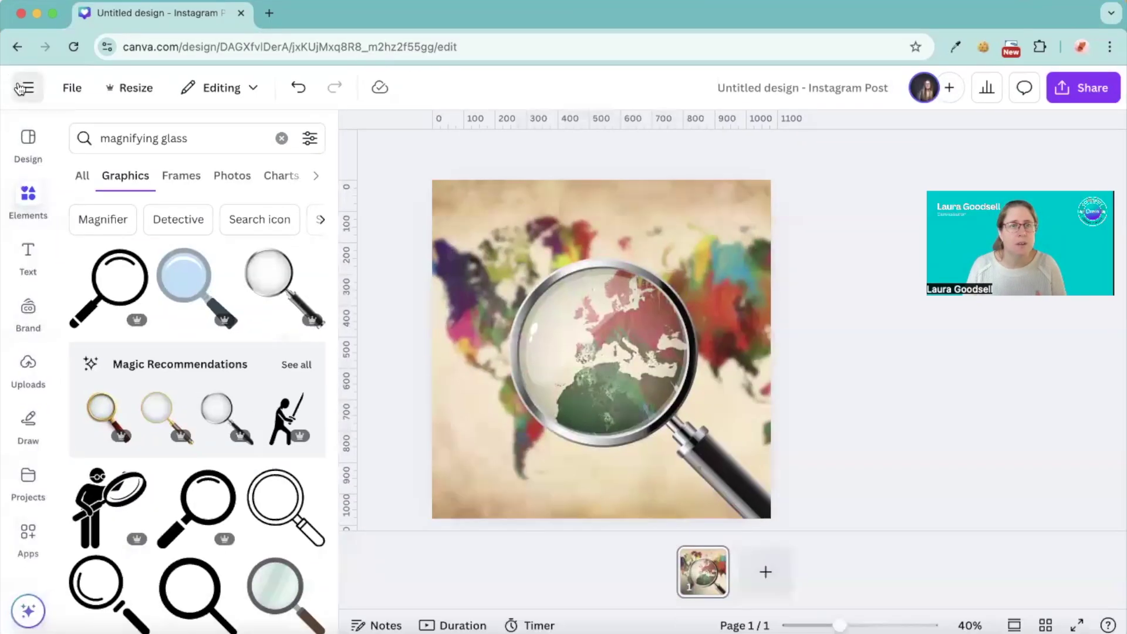
pyautogui.click(21, 88)
pyautogui.click(25, 103)
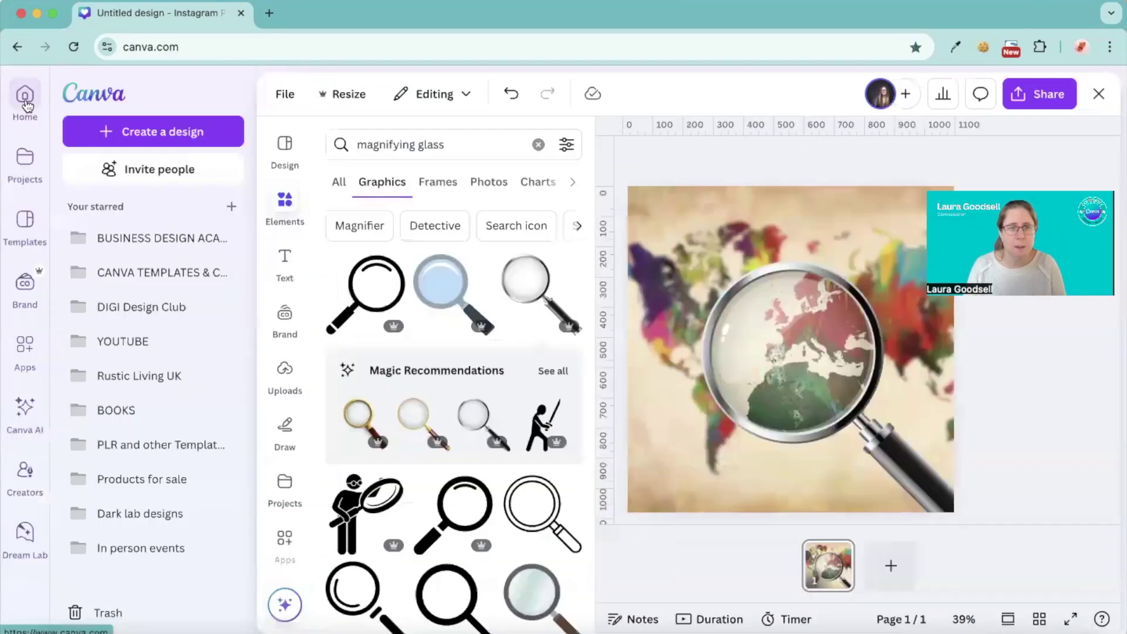
pyautogui.click(611, 551)
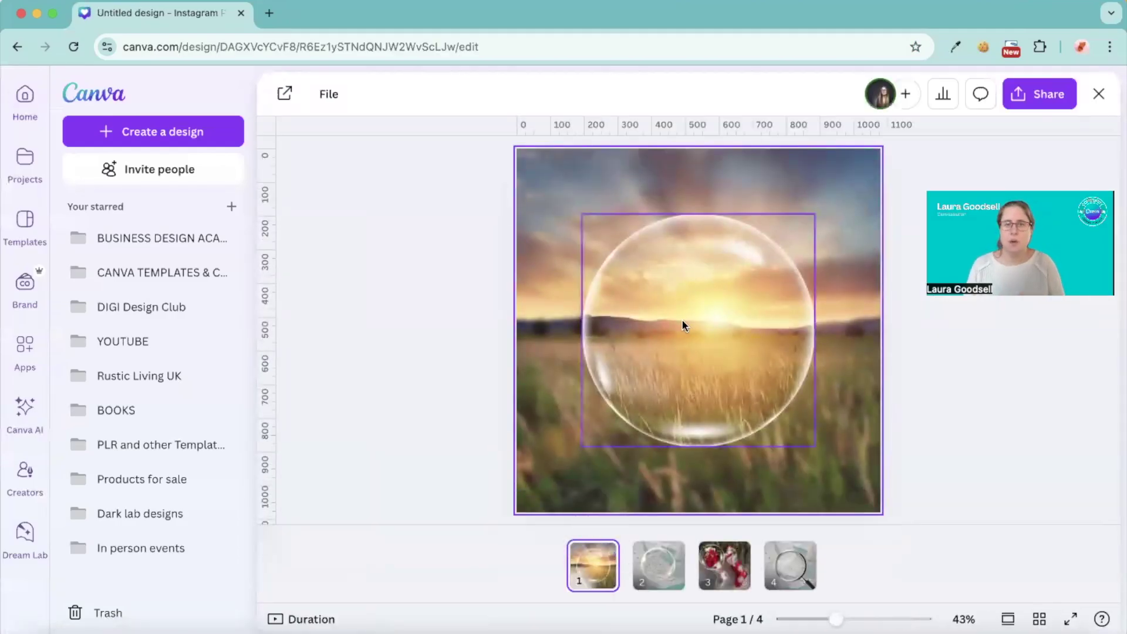
# Browse pages 2, 3 and 4 of the example, ending on the magnifying-glass map
pyautogui.click(658, 565)
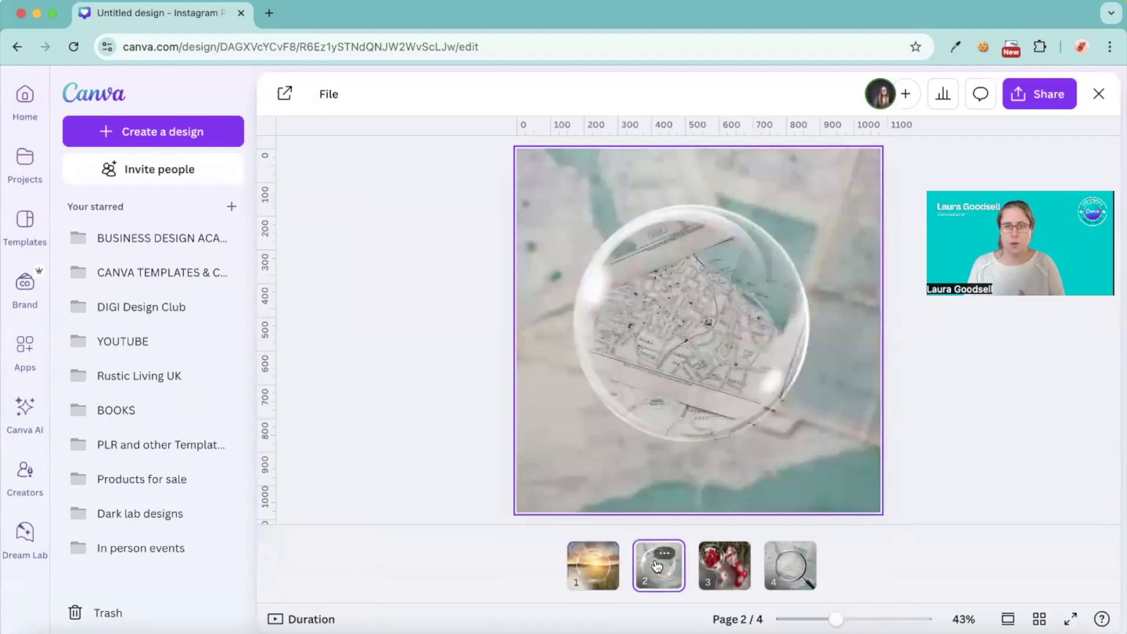
pyautogui.click(722, 575)
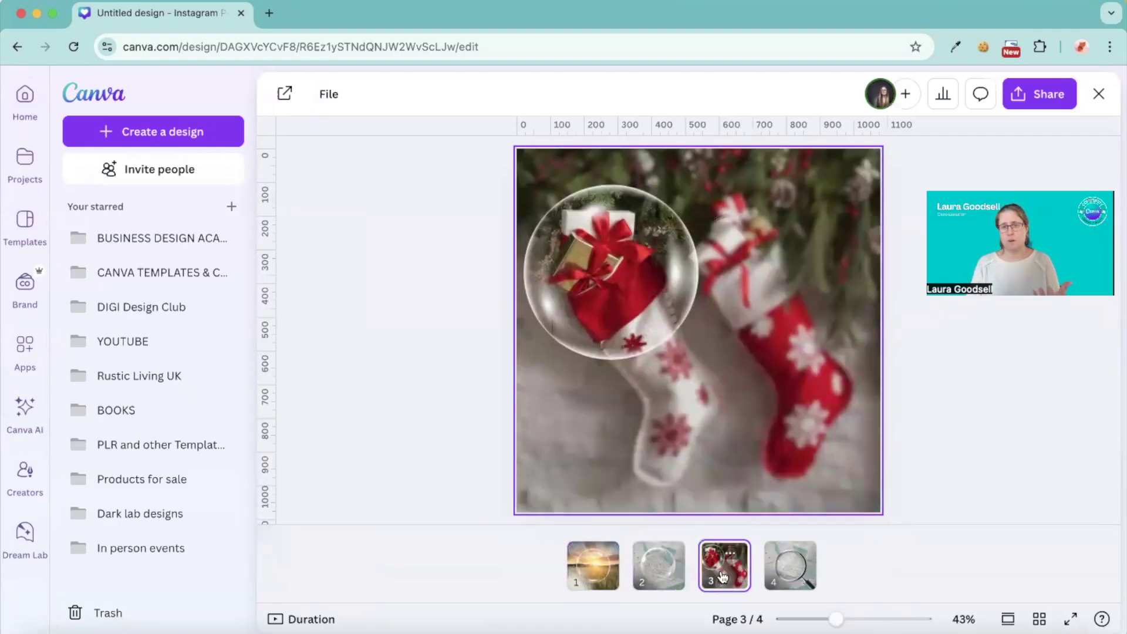
pyautogui.click(780, 575)
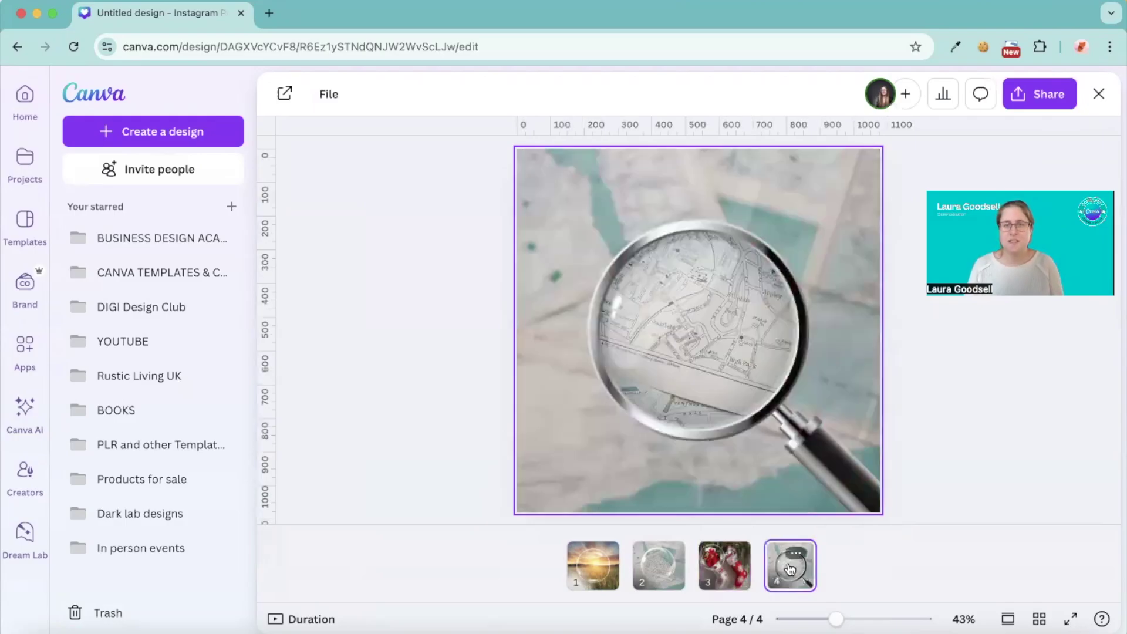